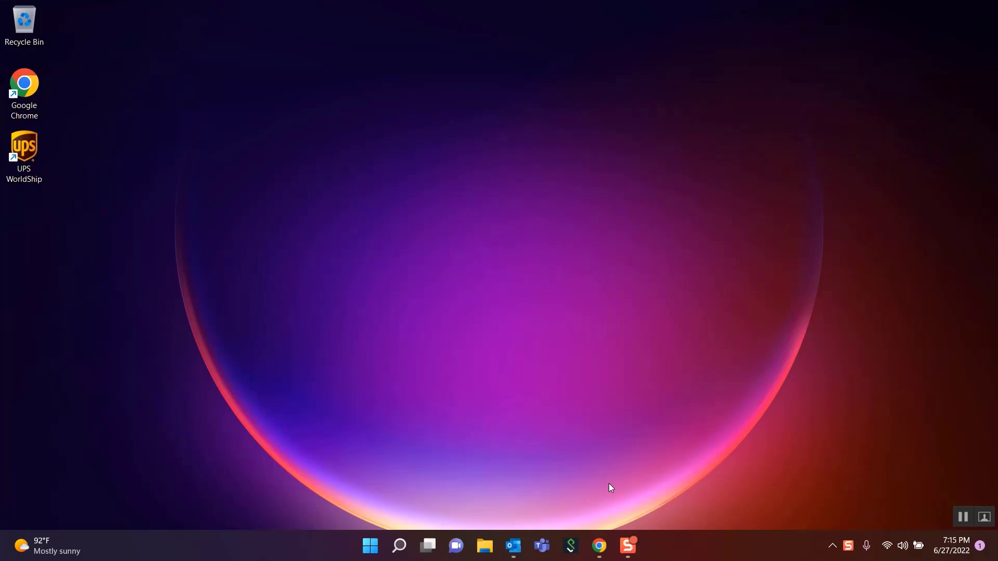
# - Go through IPICO Downloads and IPICO Software to download Dashboard_V3.1.0.0_install.exe from Install Dashboard
pyautogui.click(607, 546)
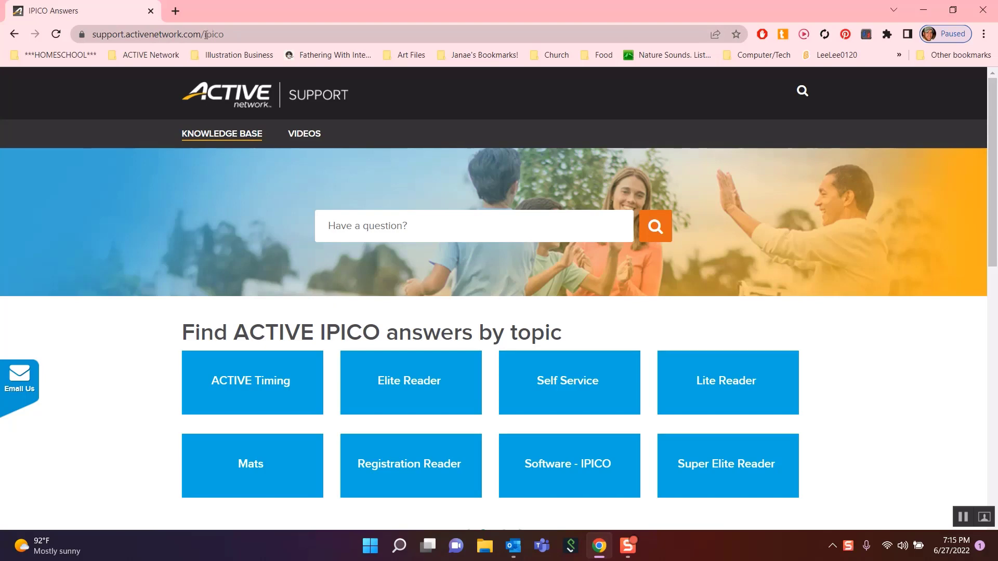
pyautogui.scroll(-3, 143, 225)
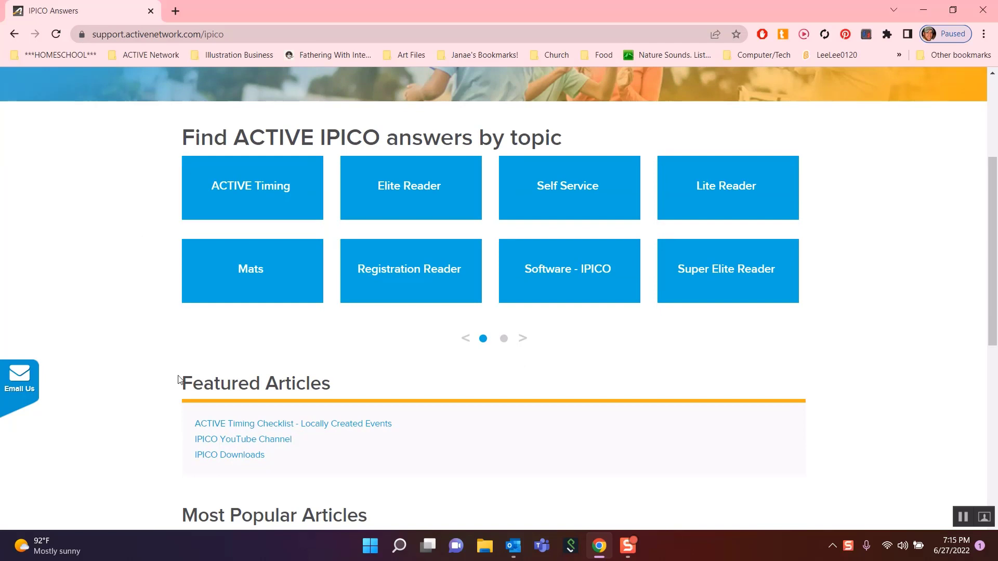
pyautogui.click(198, 460)
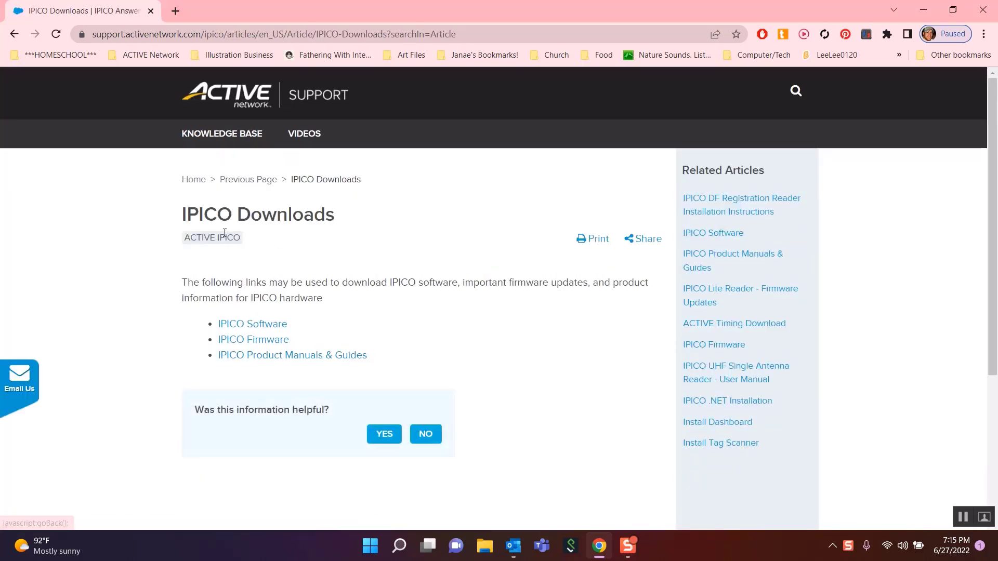
pyautogui.click(234, 328)
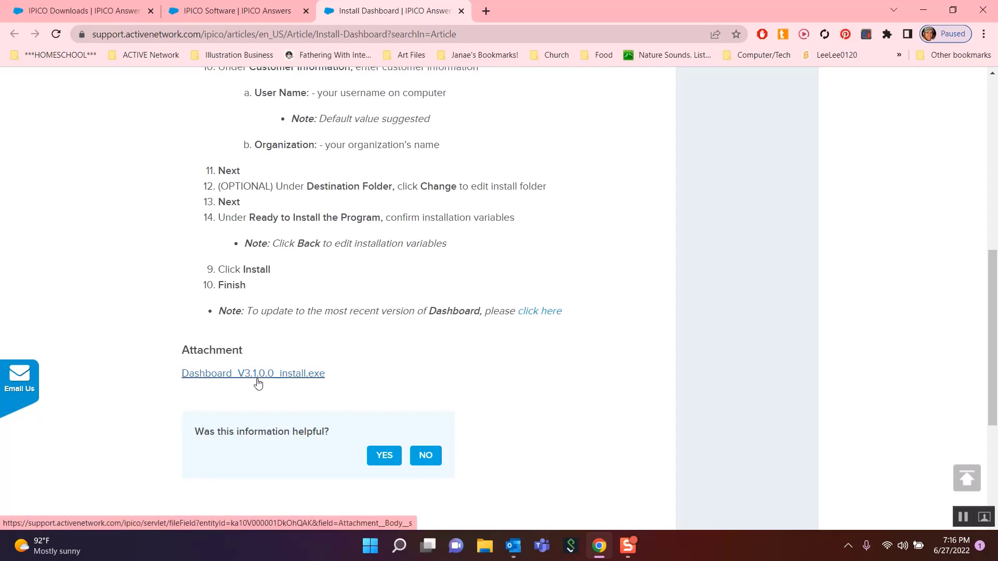
pyautogui.click(285, 376)
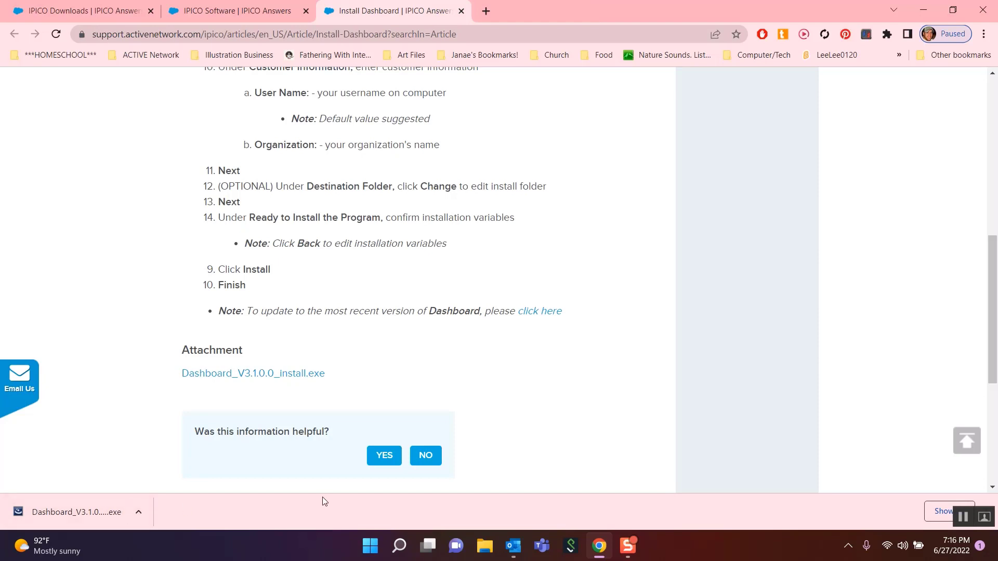
# - Show the Downloads folder in File Explorer, where Dashboard_V3.1.0.0_install.exe (2,567 KB) appears
pyautogui.click(485, 547)
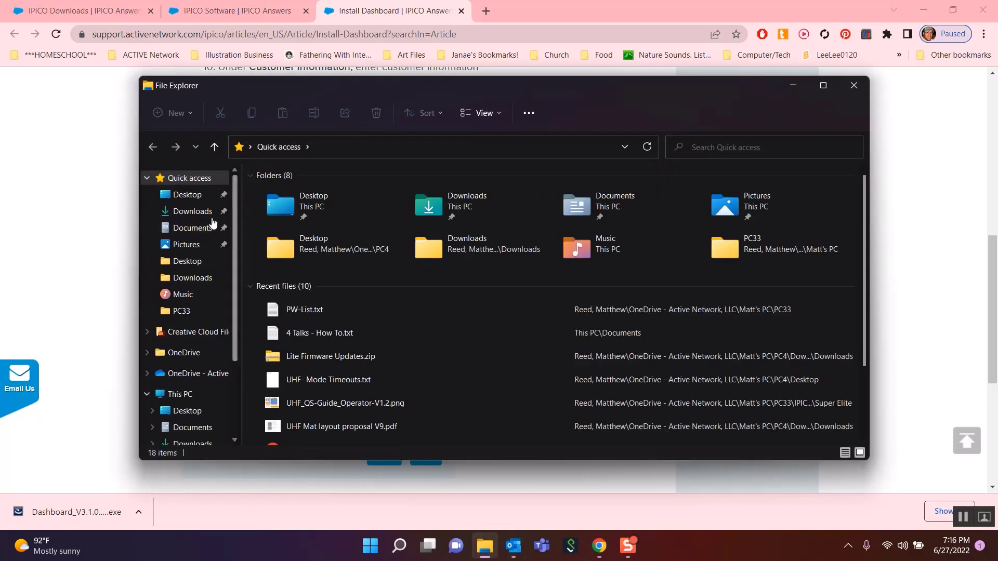
pyautogui.click(205, 212)
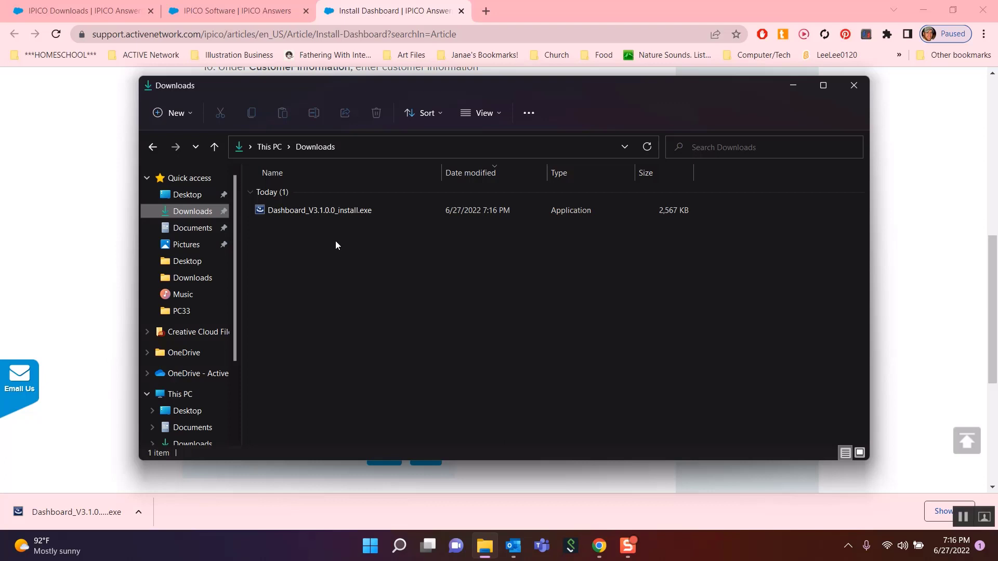
# - Run Dashboard_V3.1.0.0_install.exe, accept the licence, keep default customer info and folder, and install
pyautogui.doubleClick(308, 213)
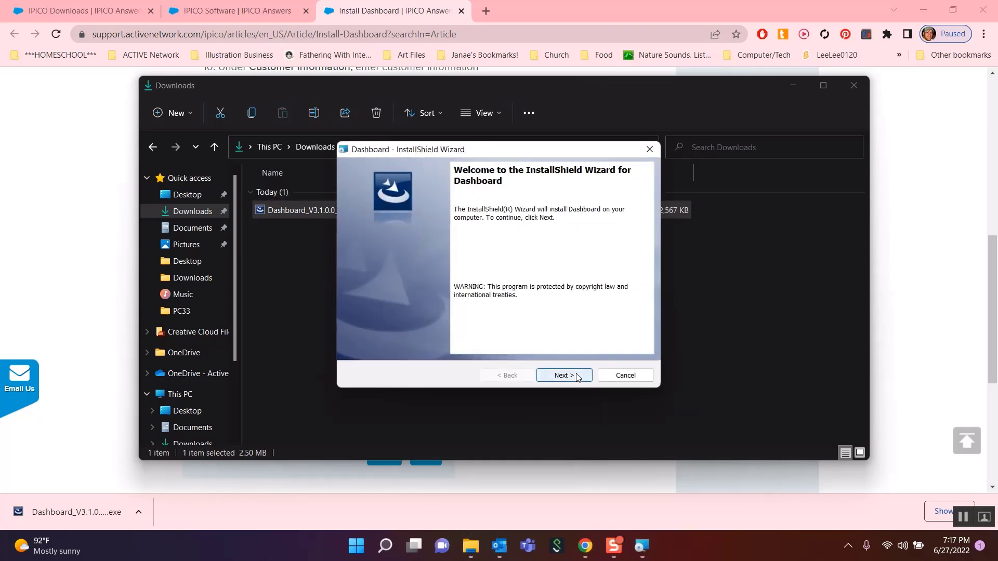
pyautogui.click(575, 374)
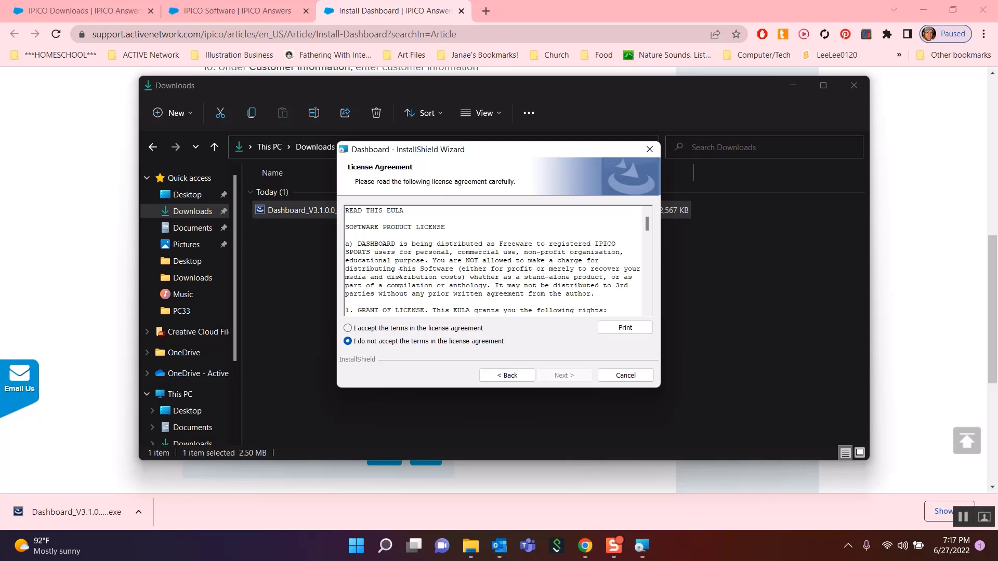
pyautogui.click(356, 329)
pyautogui.click(566, 376)
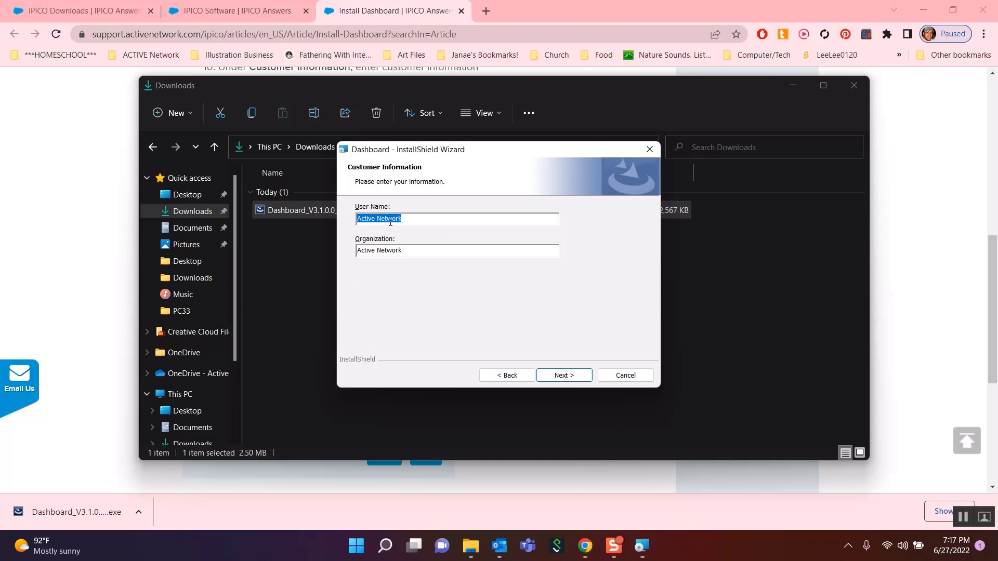
pyautogui.click(565, 377)
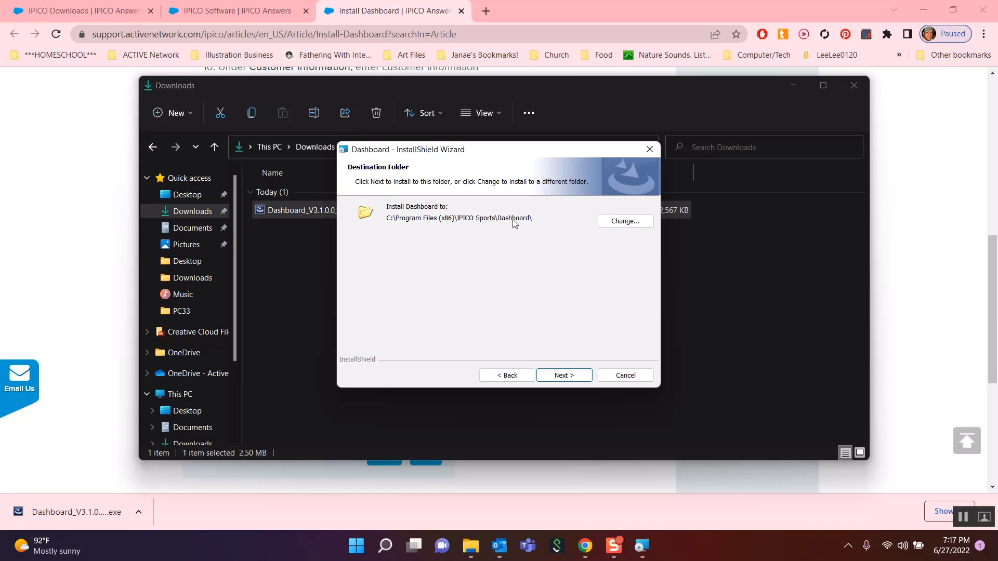
pyautogui.click(581, 379)
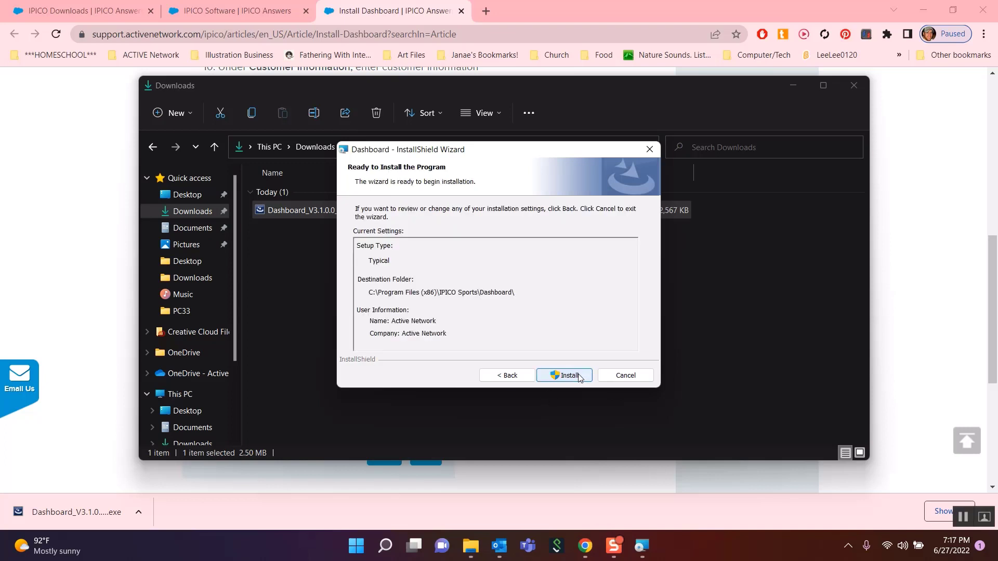
pyautogui.click(580, 377)
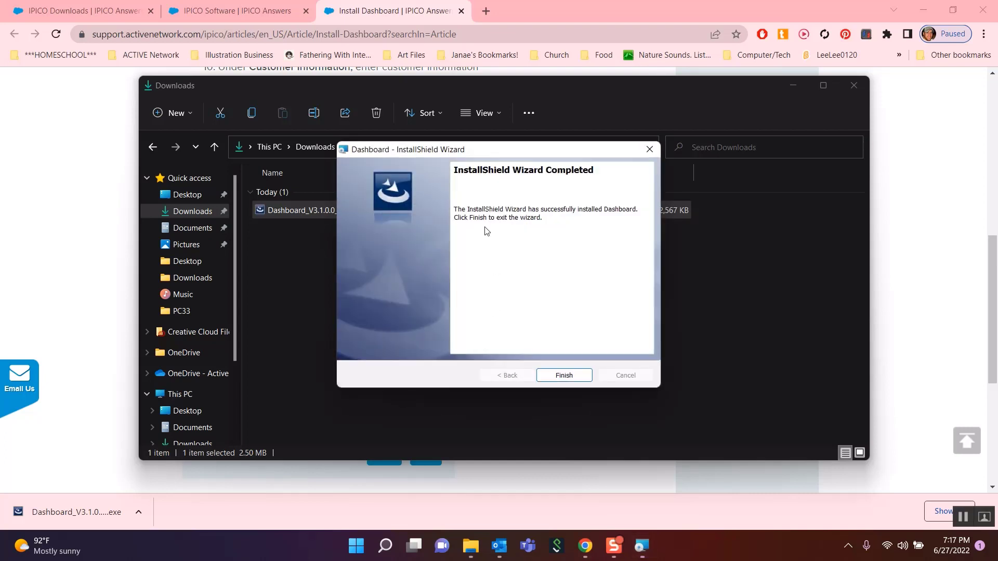
pyautogui.click(552, 379)
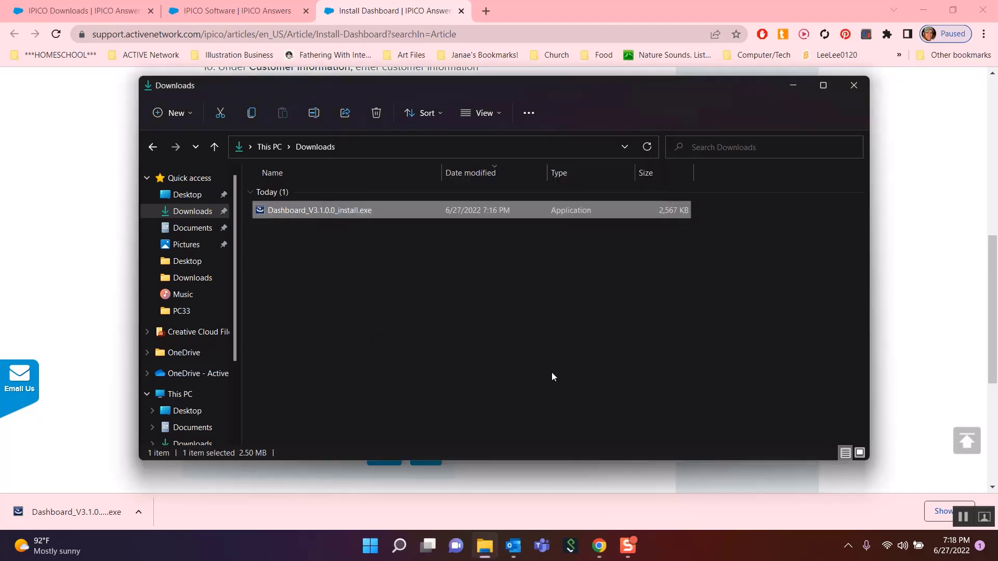
# - Launch Dashboard 3.1.0.0 from the desktop Dashboard.exe shortcut, check the disconnected reader, then close it
pyautogui.click(848, 89)
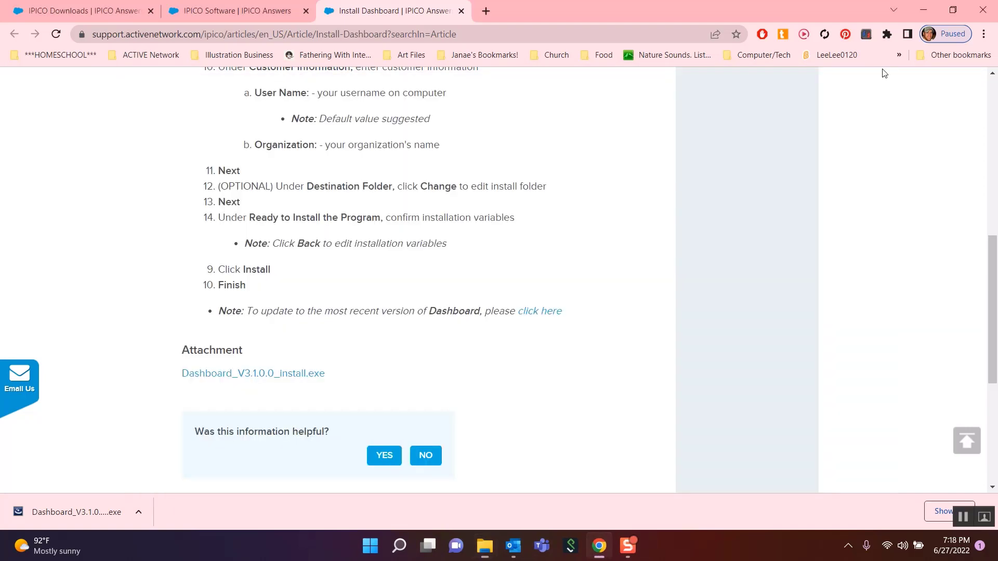
pyautogui.click(923, 10)
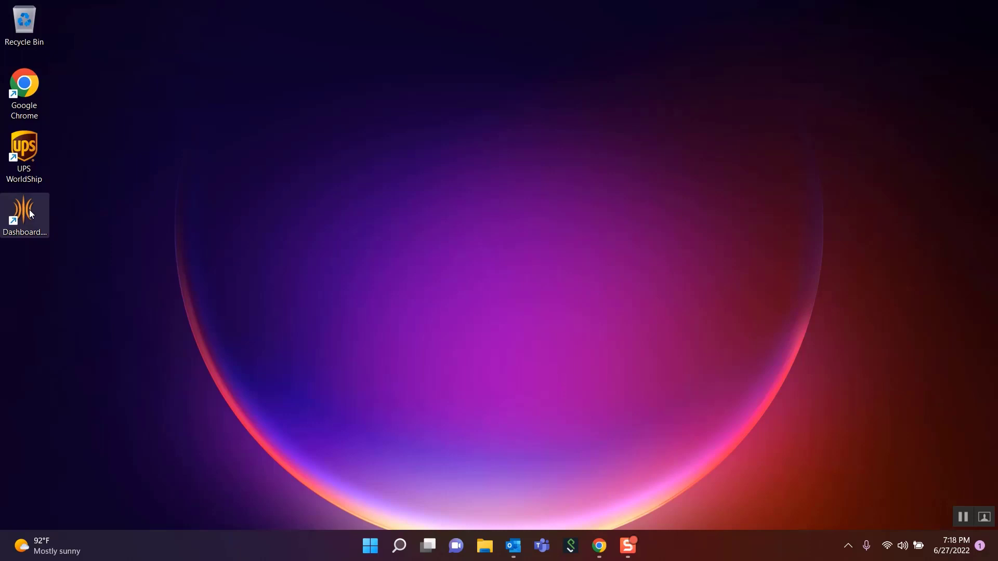
pyautogui.moveTo(30, 213); pyautogui.dragTo(363, 214)
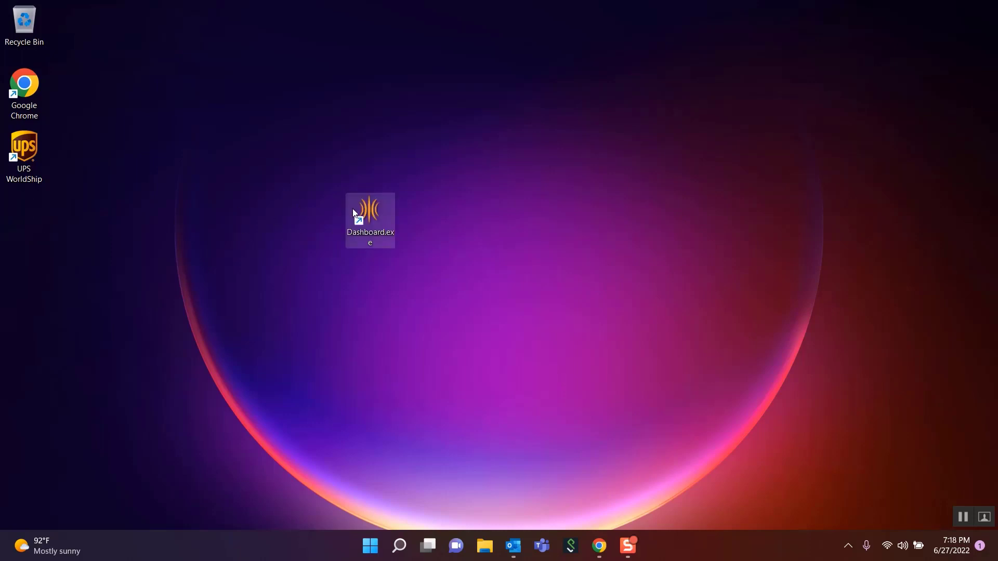
pyautogui.doubleClick(363, 213)
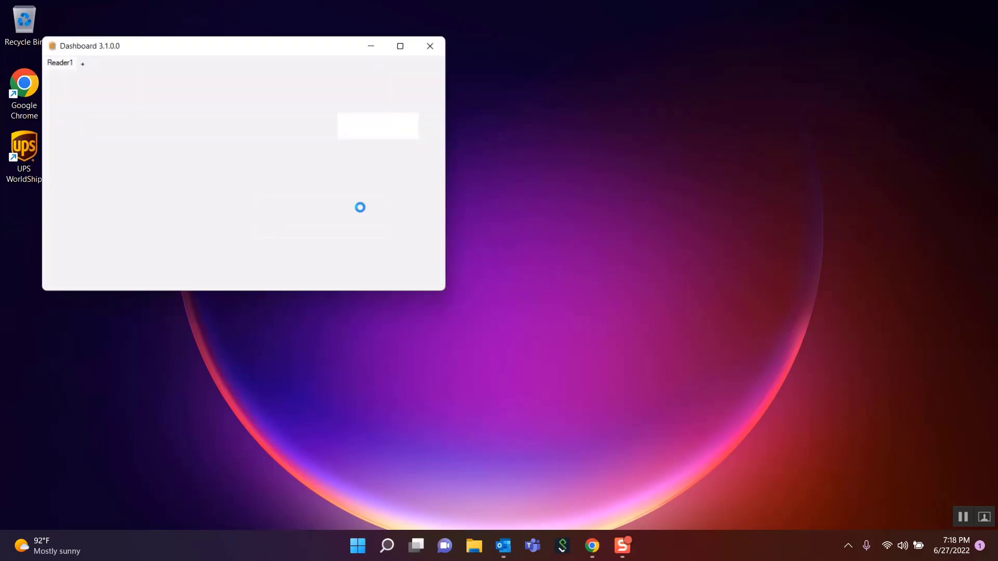
pyautogui.moveTo(223, 42); pyautogui.dragTo(374, 60)
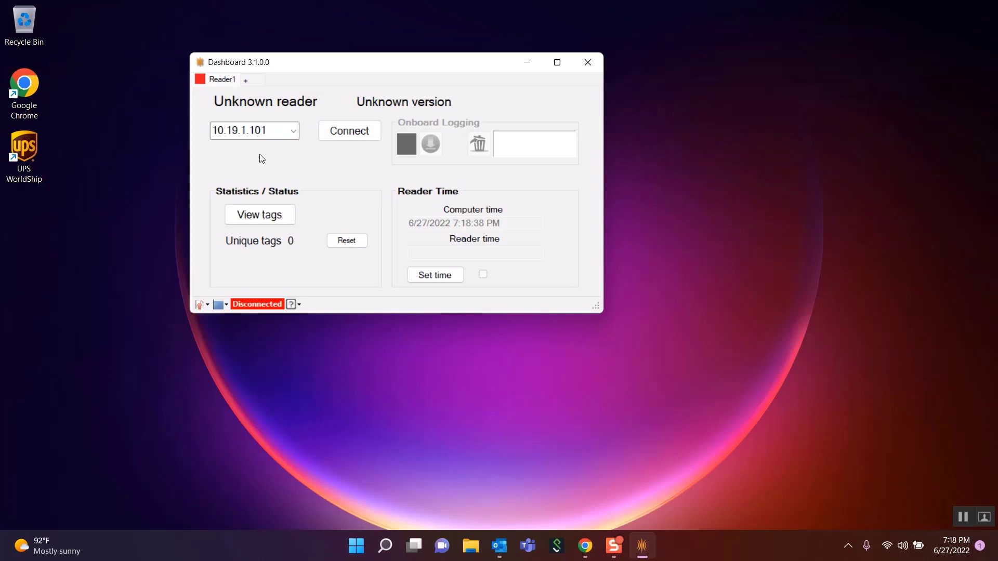
pyautogui.click(587, 61)
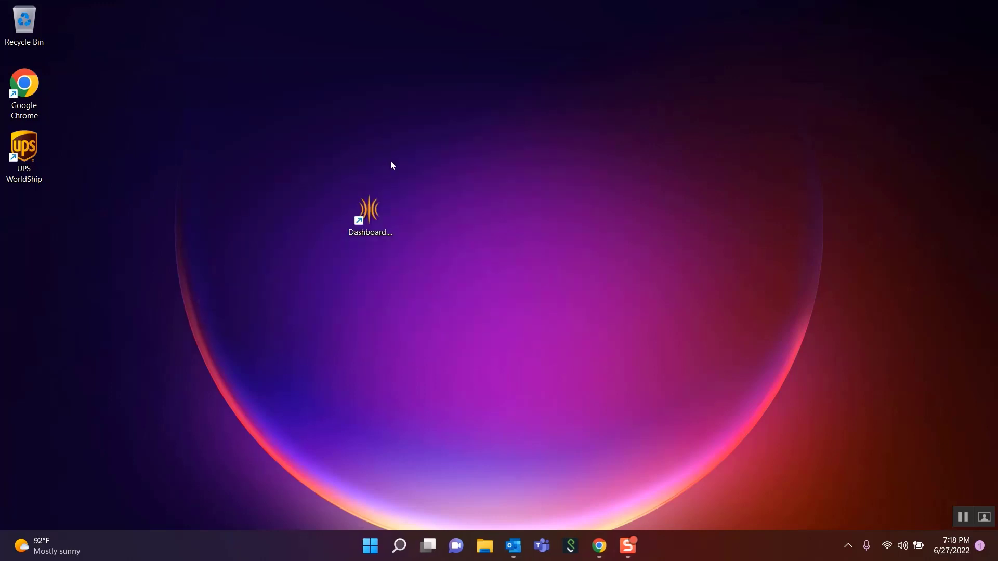
pyautogui.moveTo(368, 210); pyautogui.dragTo(21, 221)
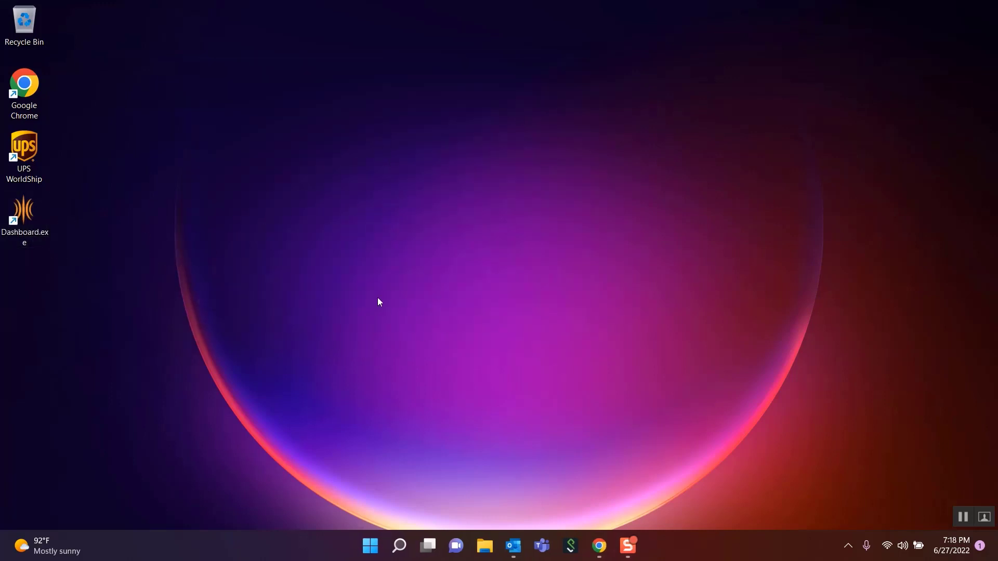
# - Download the Dashboard_3.1.0.19.exe attachment from the Manually Update Dashboard article in Chrome
pyautogui.moveTo(601, 546)
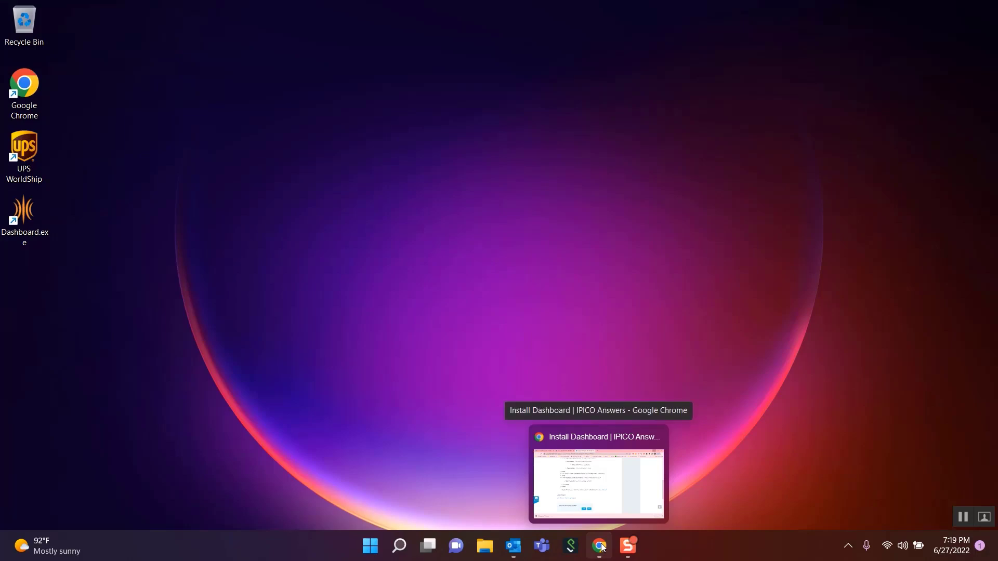
pyautogui.click(601, 546)
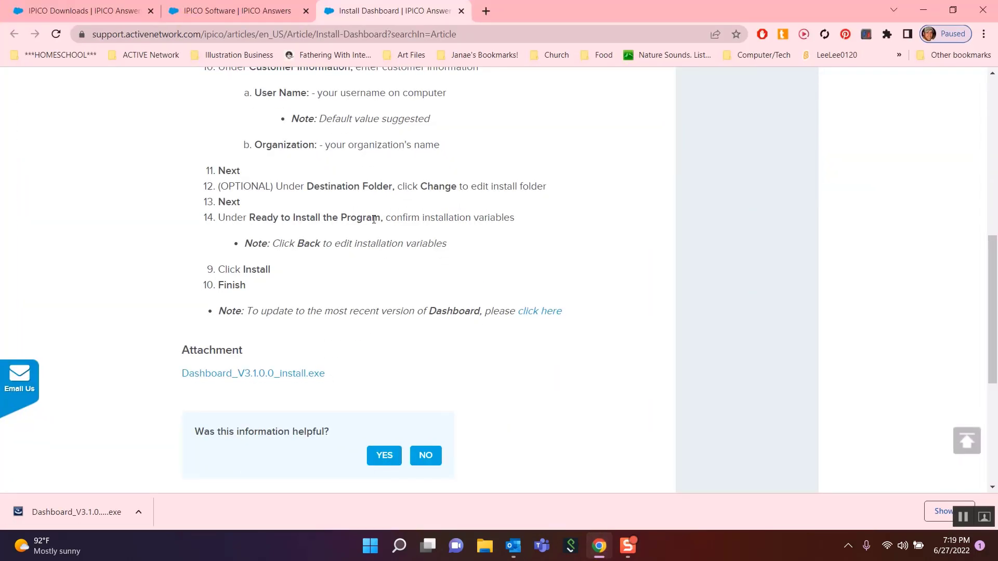
pyautogui.scroll(2, 283, 195)
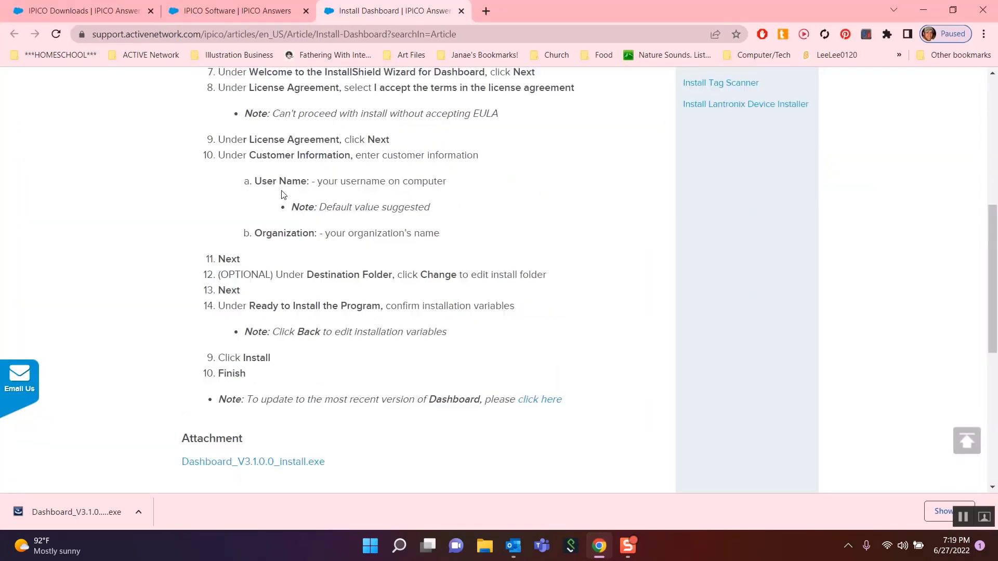
pyautogui.scroll(7, 284, 195)
pyautogui.scroll(-11, 281, 197)
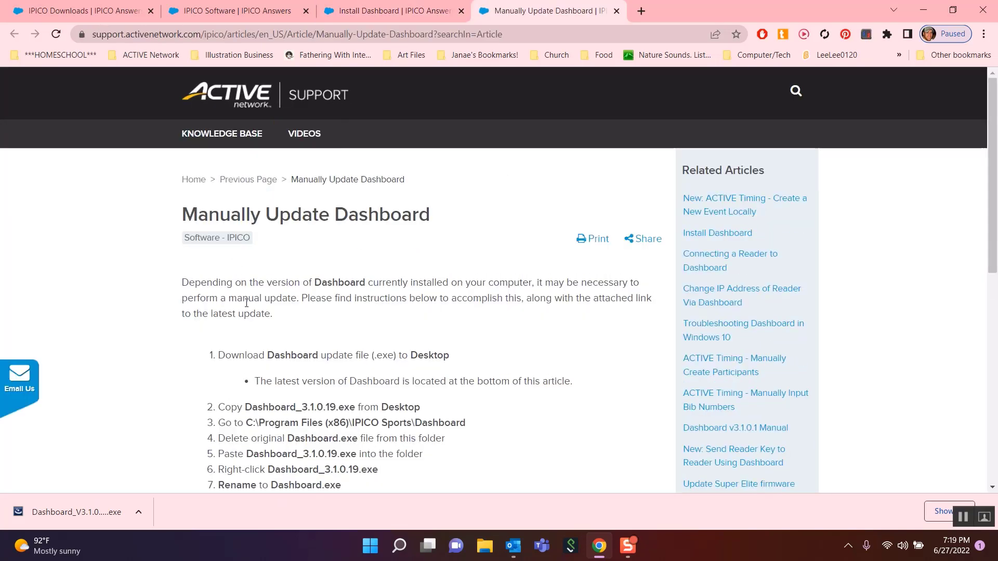
pyautogui.scroll(-5, 255, 328)
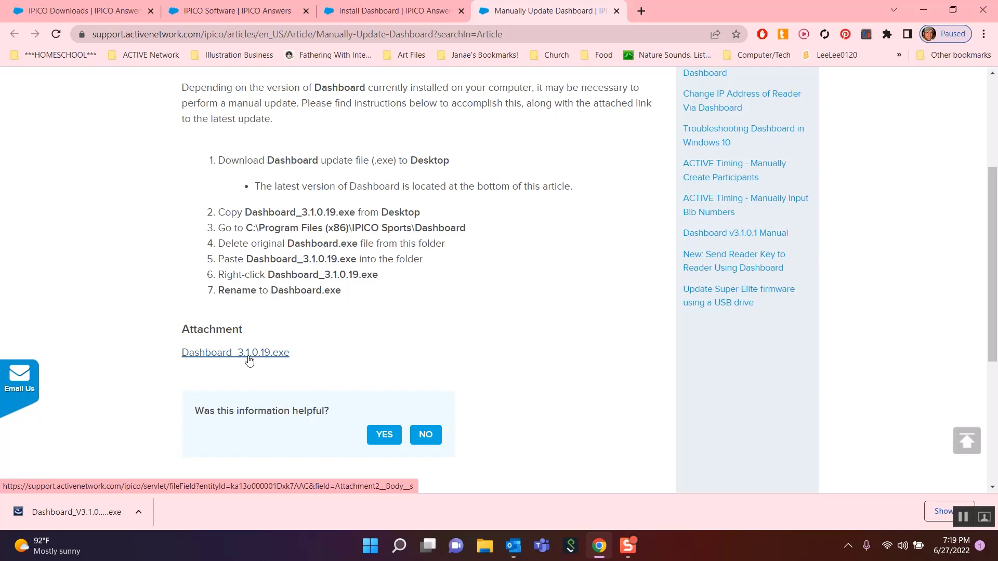
pyautogui.click(288, 356)
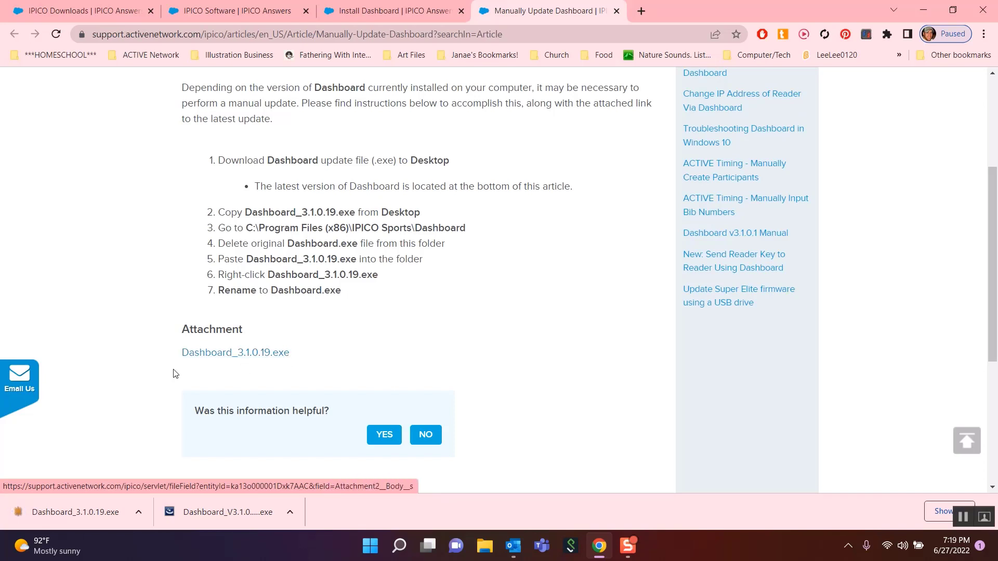
# - Launch Dashboard 3.1.0.19 from the download, reset unique tags from 50000 to 0, and dismiss the exception
pyautogui.click(74, 512)
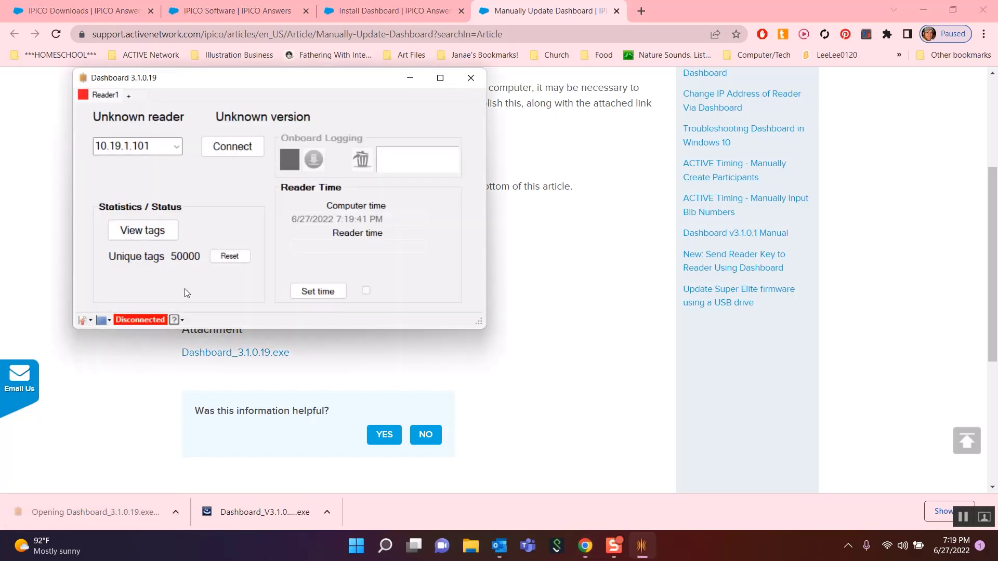
pyautogui.moveTo(149, 82); pyautogui.dragTo(147, 113)
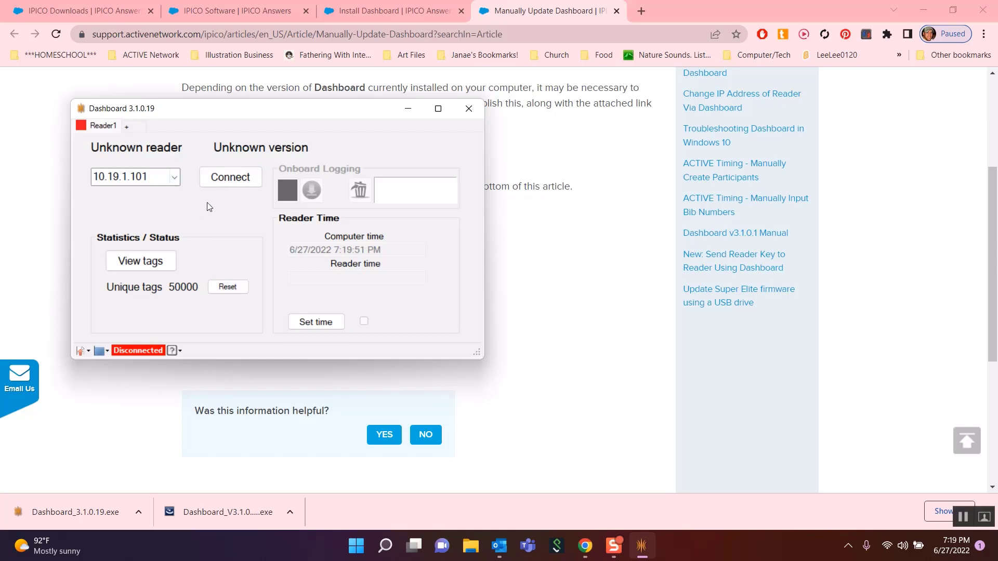
pyautogui.click(230, 287)
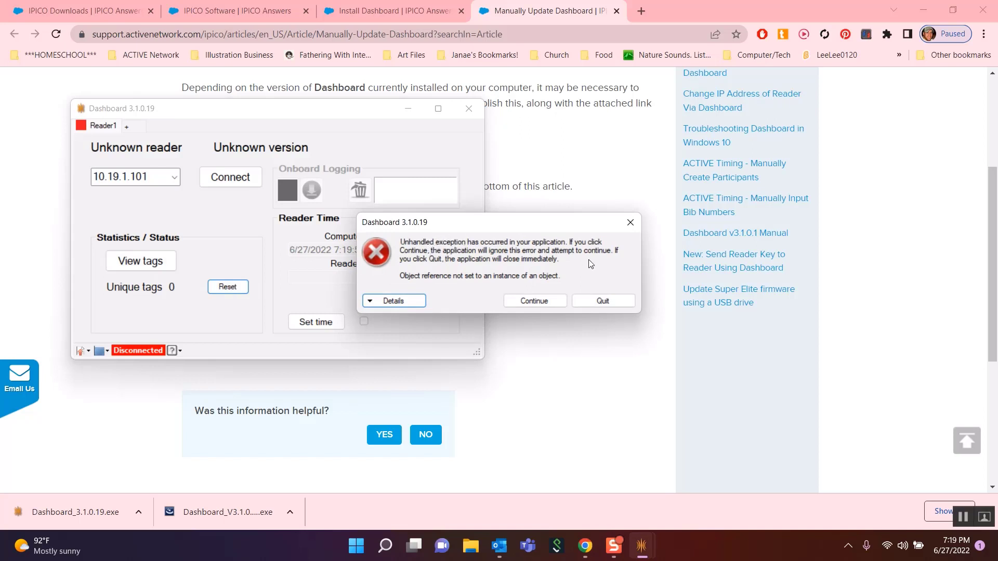
pyautogui.click(630, 223)
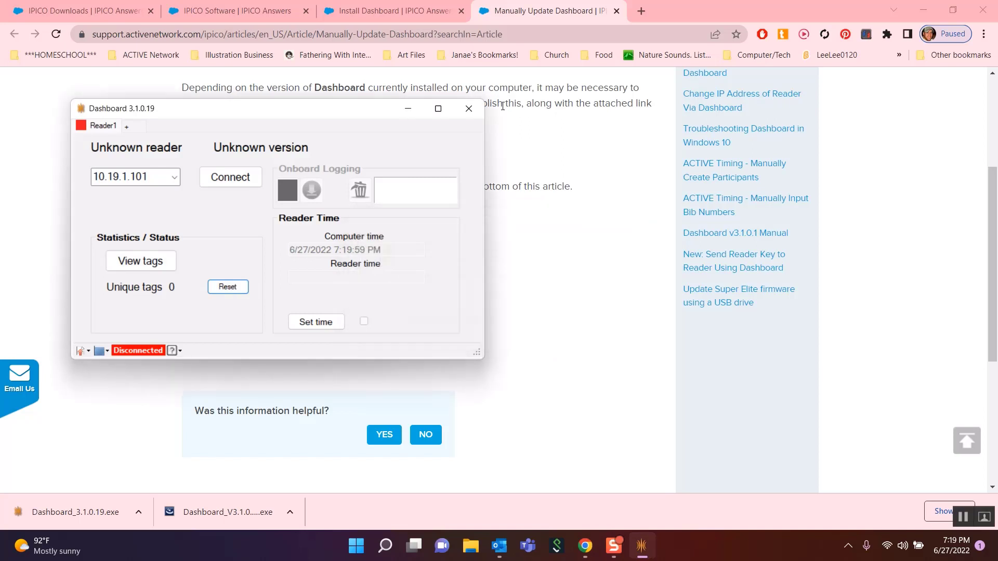
# - Close Dashboard 3.1.0.19 and open the Downloads folder in File Explorer
pyautogui.click(470, 109)
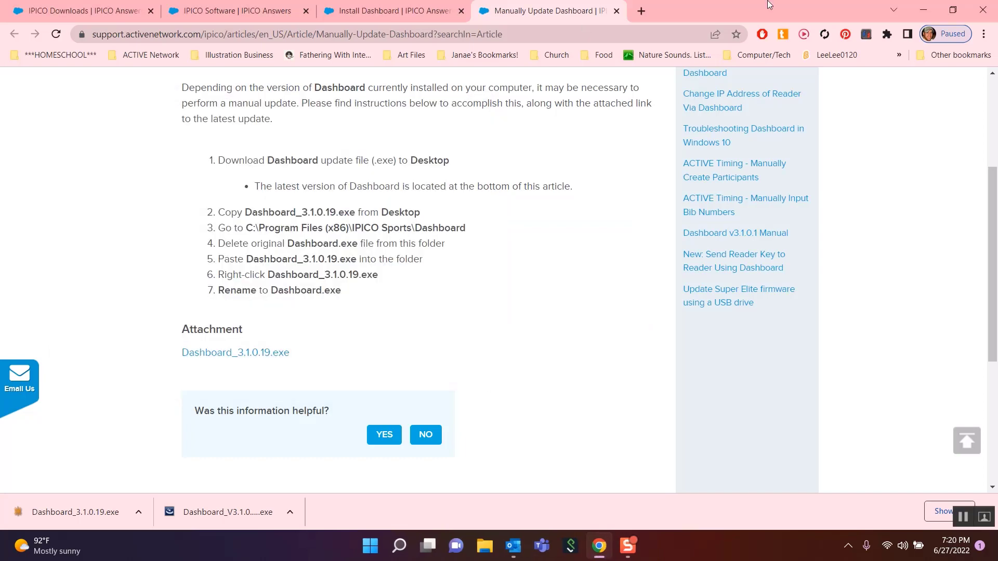
pyautogui.click(922, 13)
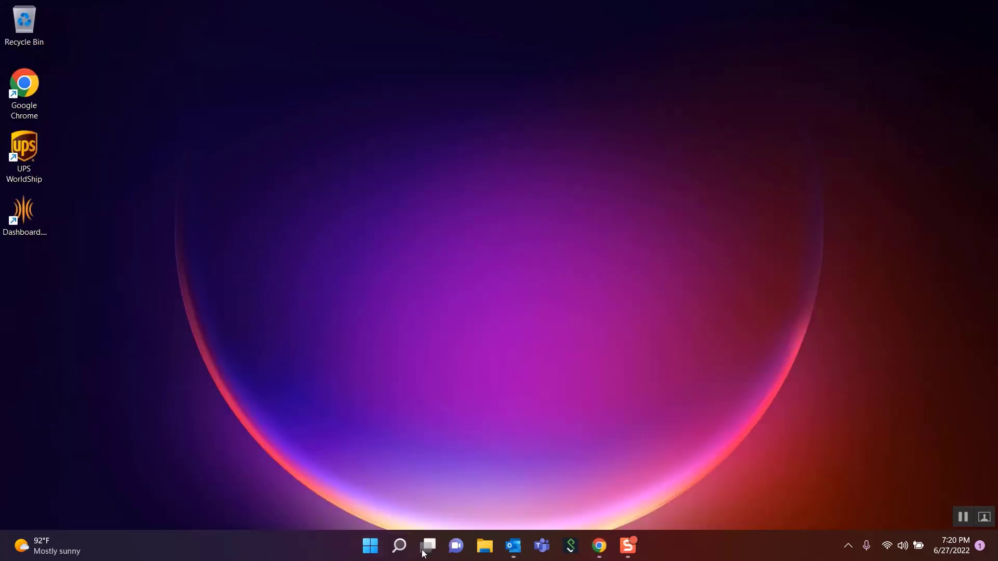
pyautogui.click(484, 546)
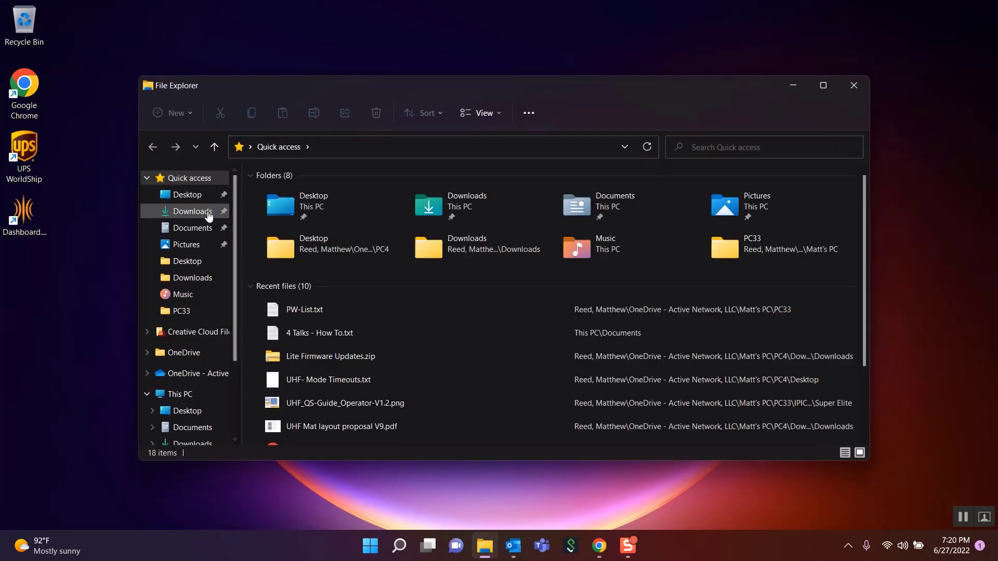
pyautogui.click(210, 211)
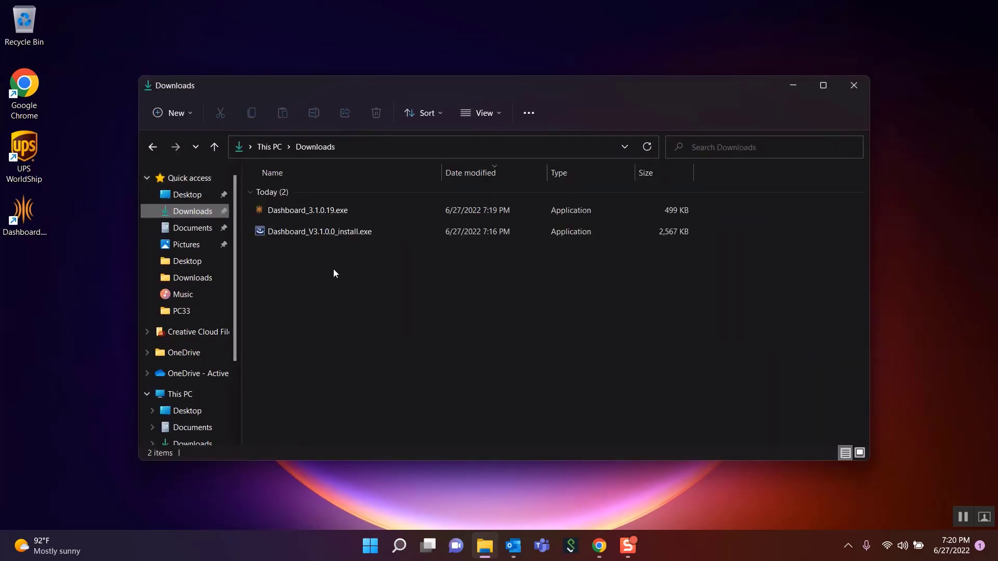
# - Cut Dashboard_3.1.0.19.exe (499 KB) from Downloads using Show more options > Cut
pyautogui.click(314, 206)
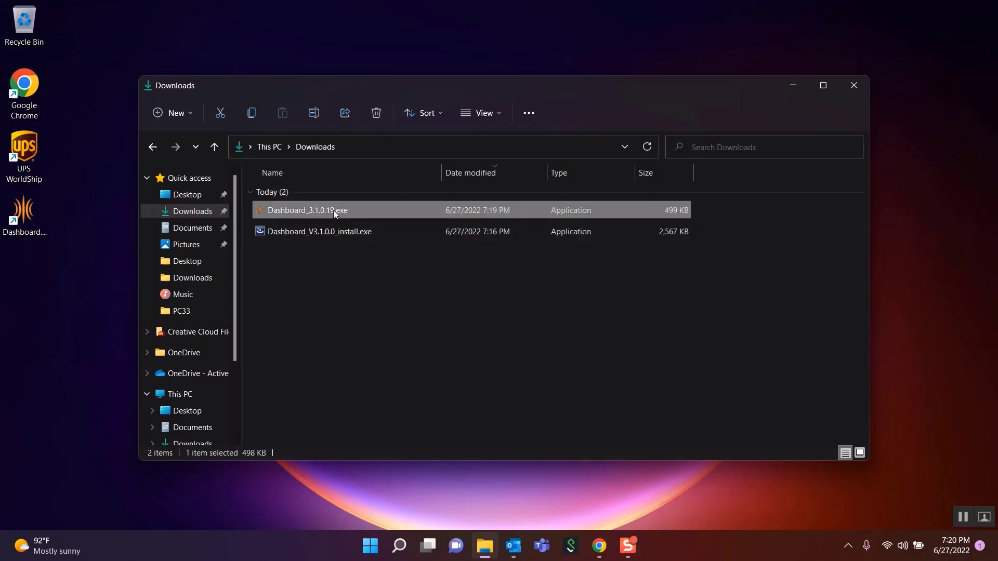
pyautogui.moveTo(332, 210)
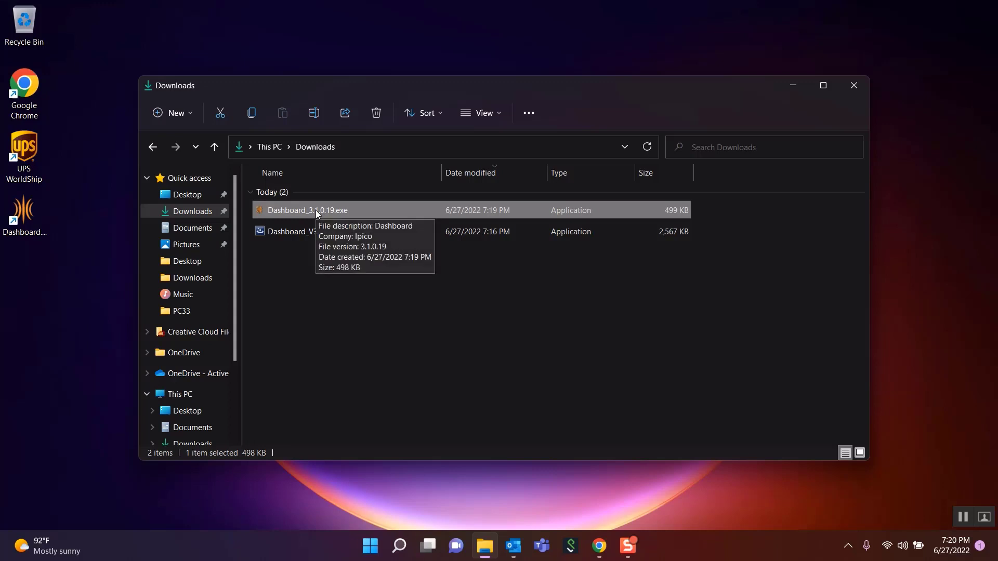
pyautogui.rightClick(317, 210)
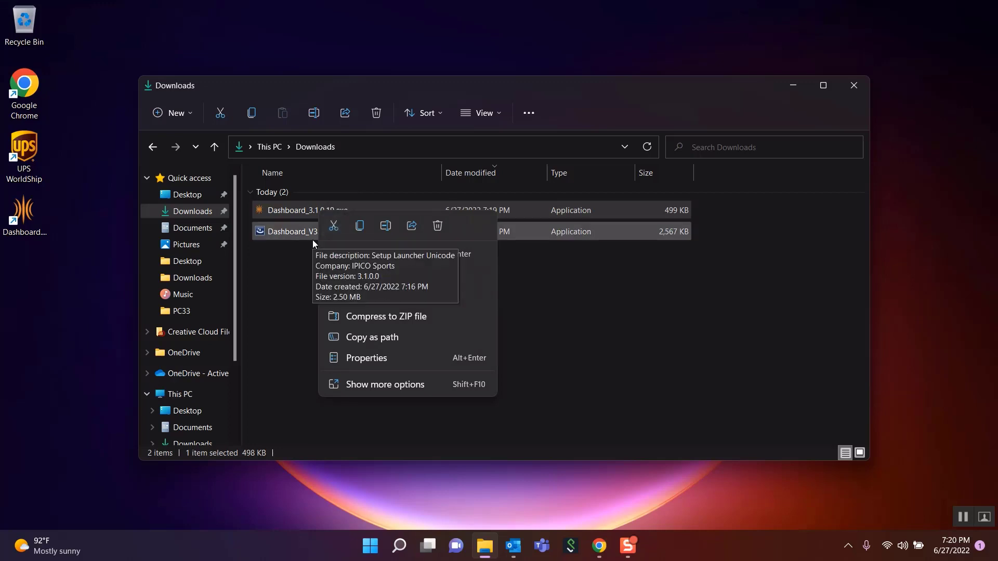
pyautogui.click(384, 384)
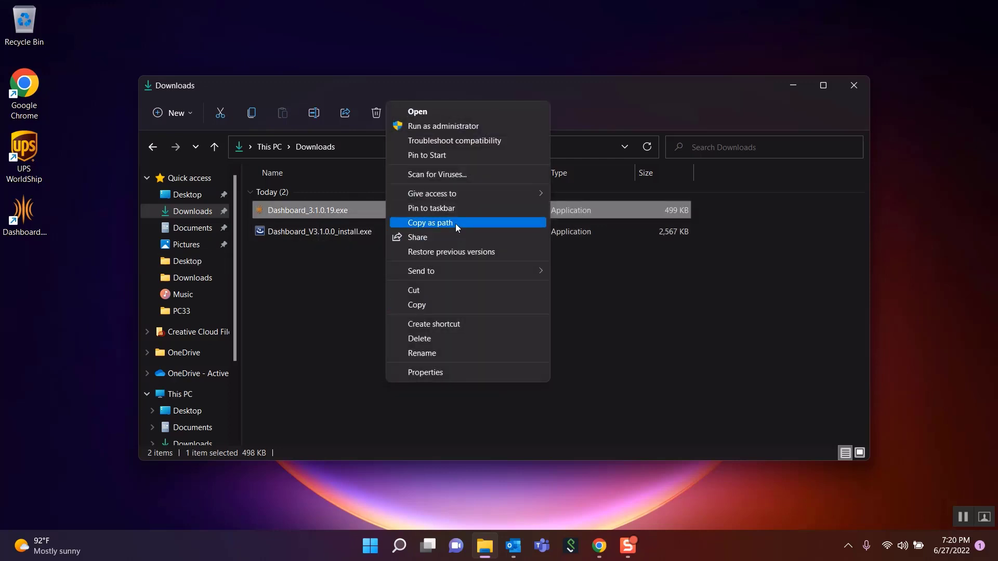
pyautogui.click(452, 289)
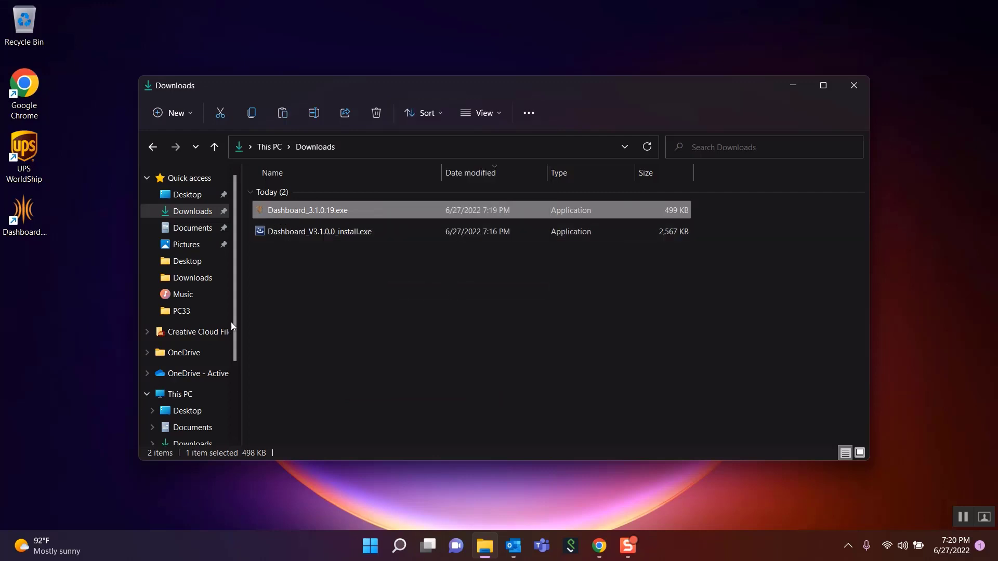
pyautogui.scroll(-2, 200, 369)
pyautogui.scroll(-1, 200, 370)
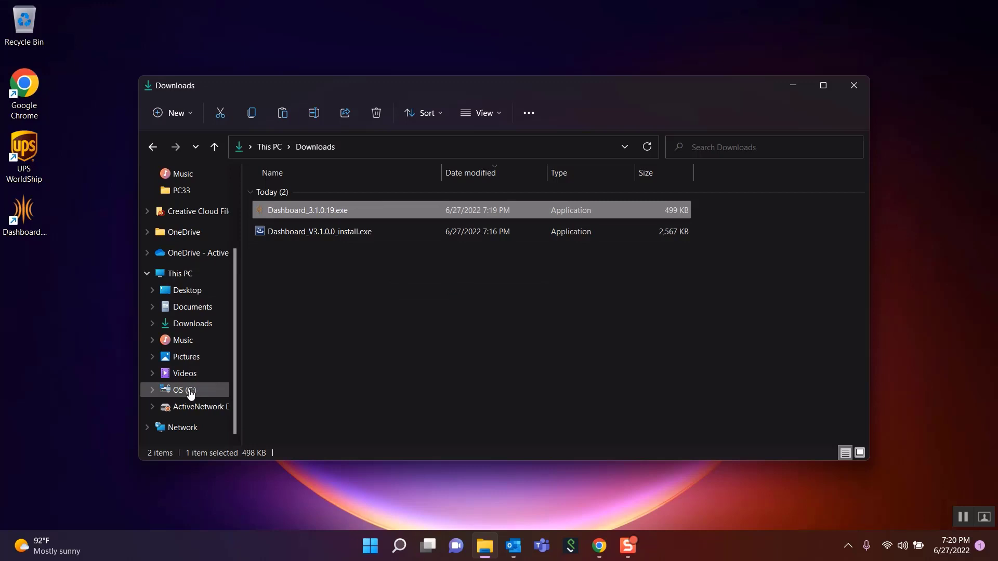
# - Browse OS (C:) > Program Files (x86) > IPICO Sports > Dashboard to reach the install folder
pyautogui.click(190, 391)
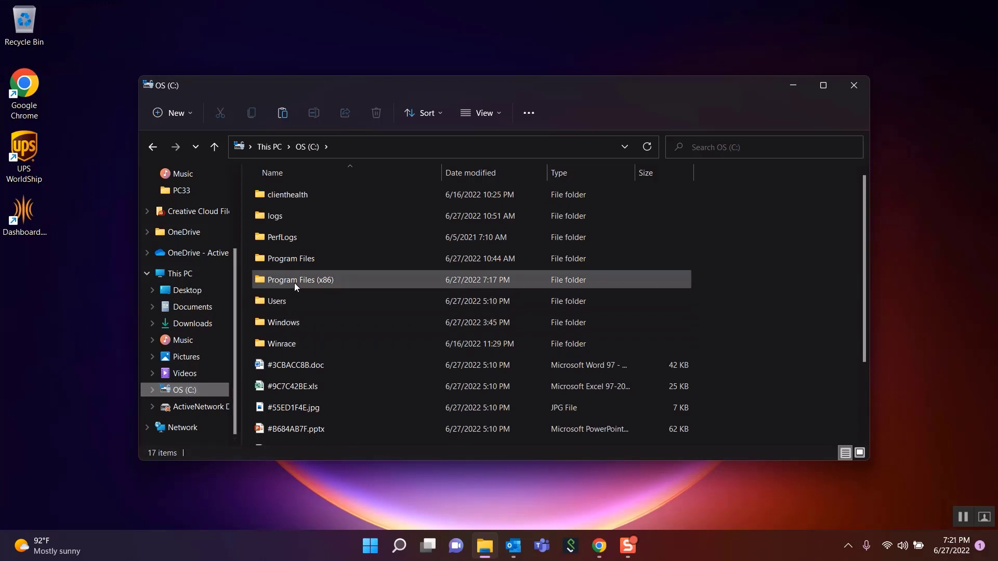
pyautogui.doubleClick(292, 283)
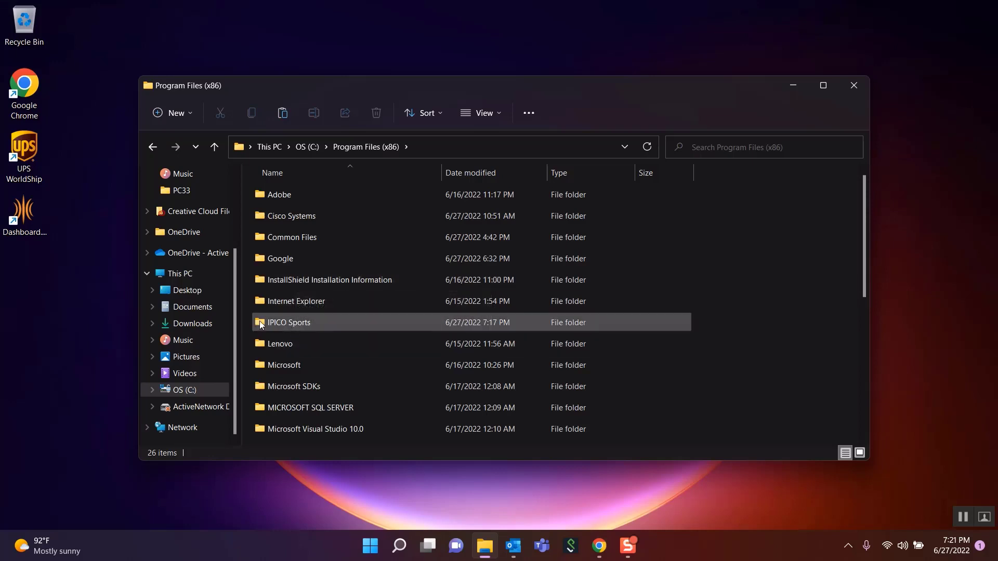
pyautogui.doubleClick(273, 323)
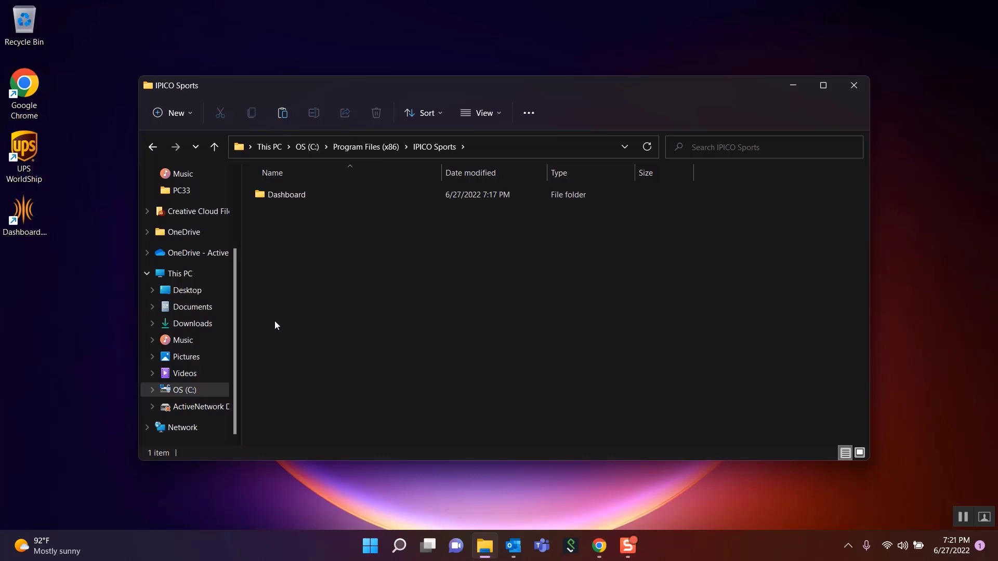
pyautogui.click(296, 189)
pyautogui.doubleClick(295, 193)
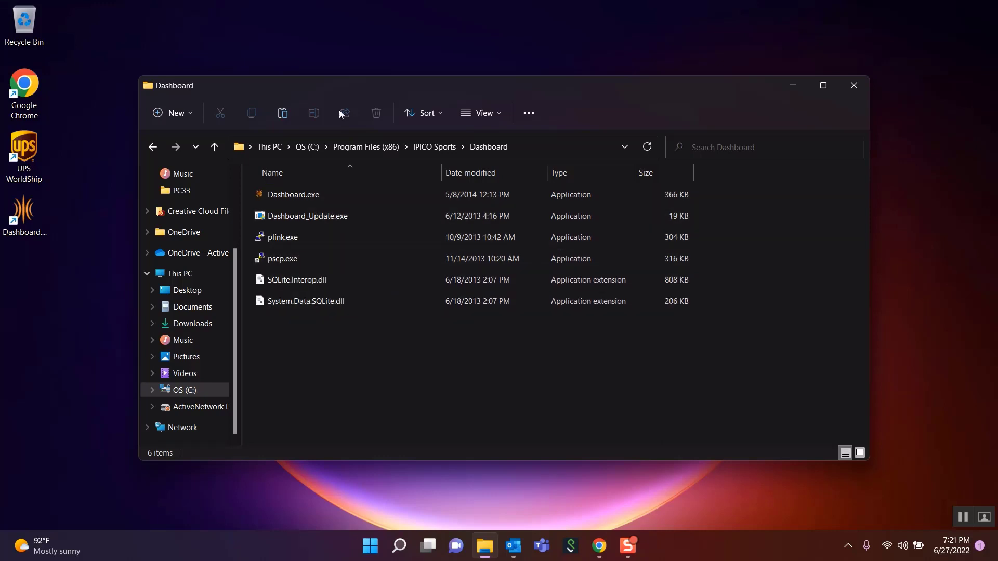
# - Paste Dashboard_3.1.0.19.exe into the Dashboard install folder, approving the administrator access prompt
pyautogui.rightClick(317, 359)
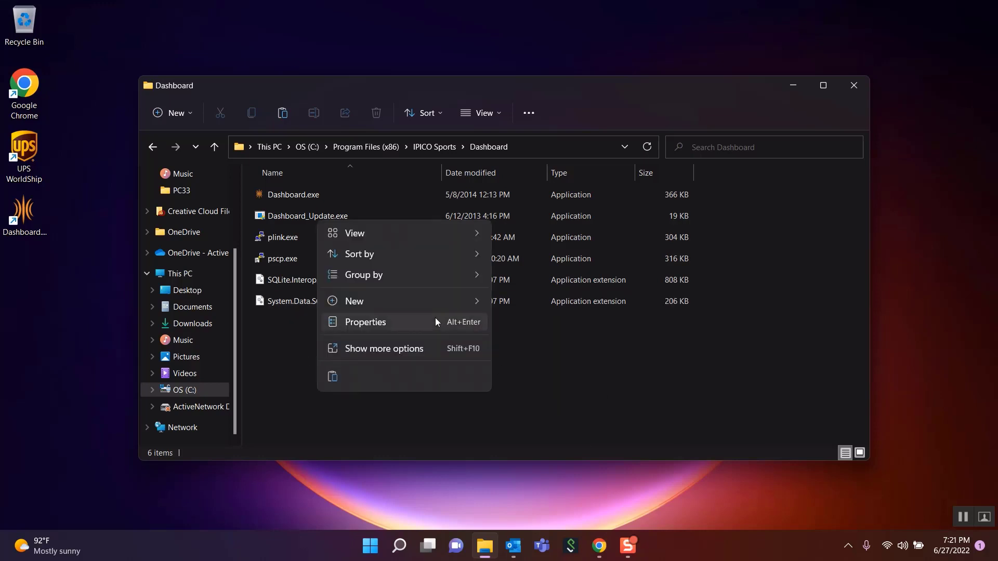
pyautogui.click(366, 349)
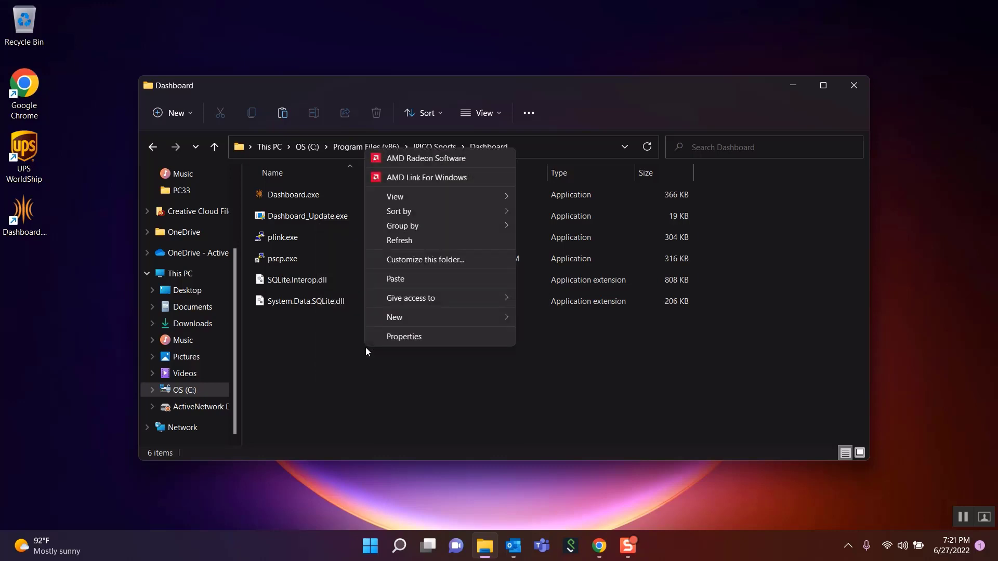
pyautogui.click(398, 281)
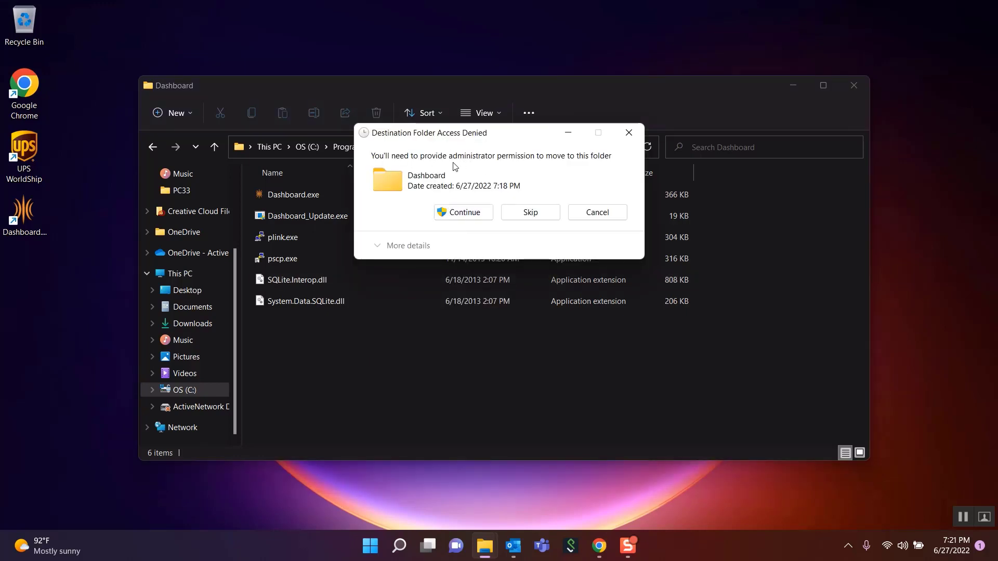
pyautogui.click(482, 212)
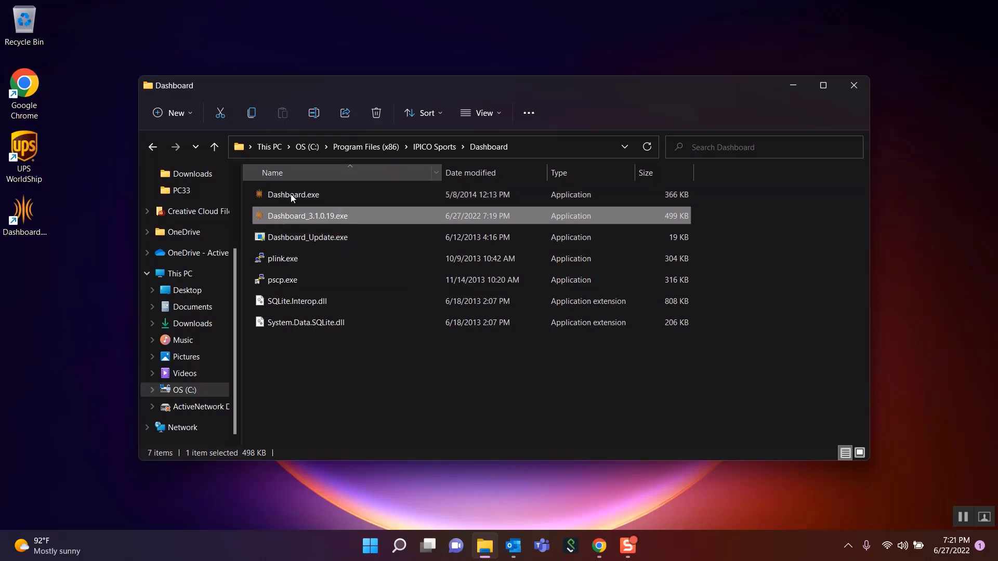
# - Delete the original Dashboard.exe (366 KB) from the Dashboard install folder
pyautogui.moveTo(292, 212)
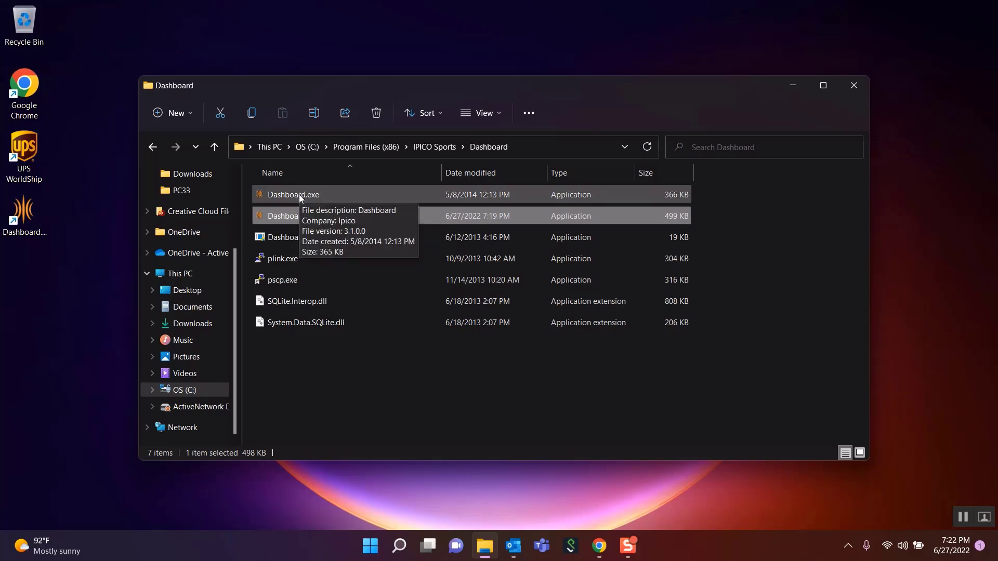
pyautogui.rightClick(299, 195)
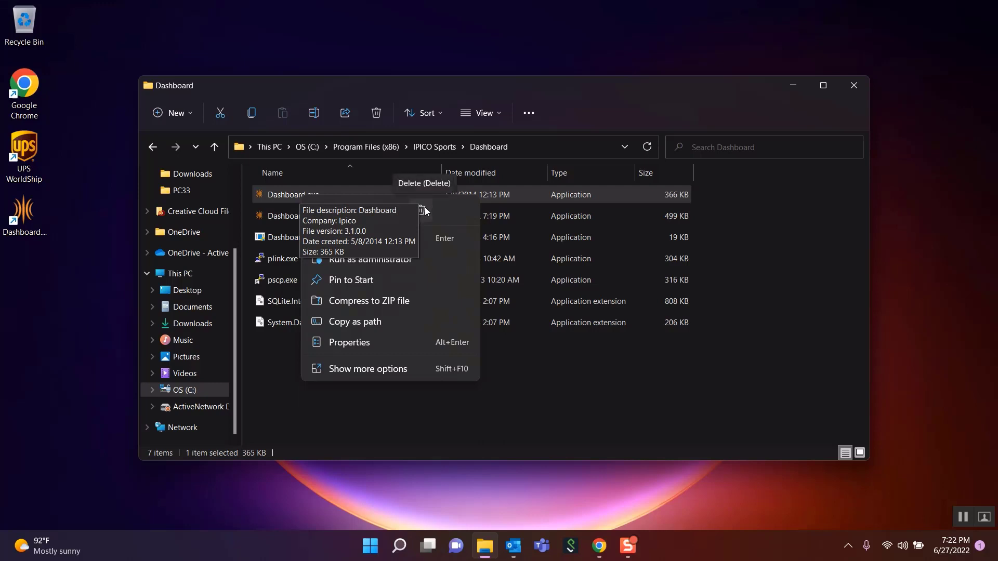
pyautogui.click(388, 370)
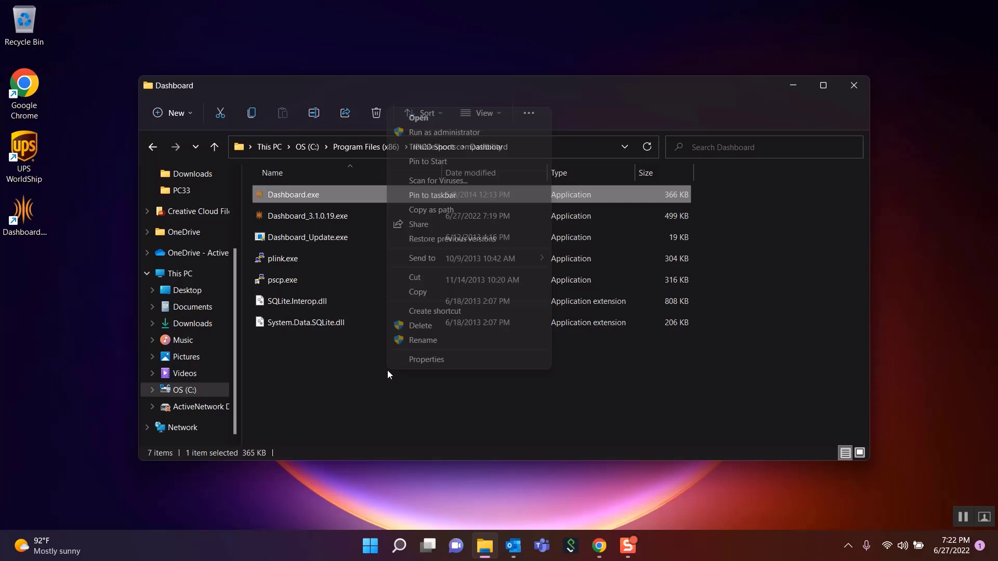
pyautogui.click(441, 326)
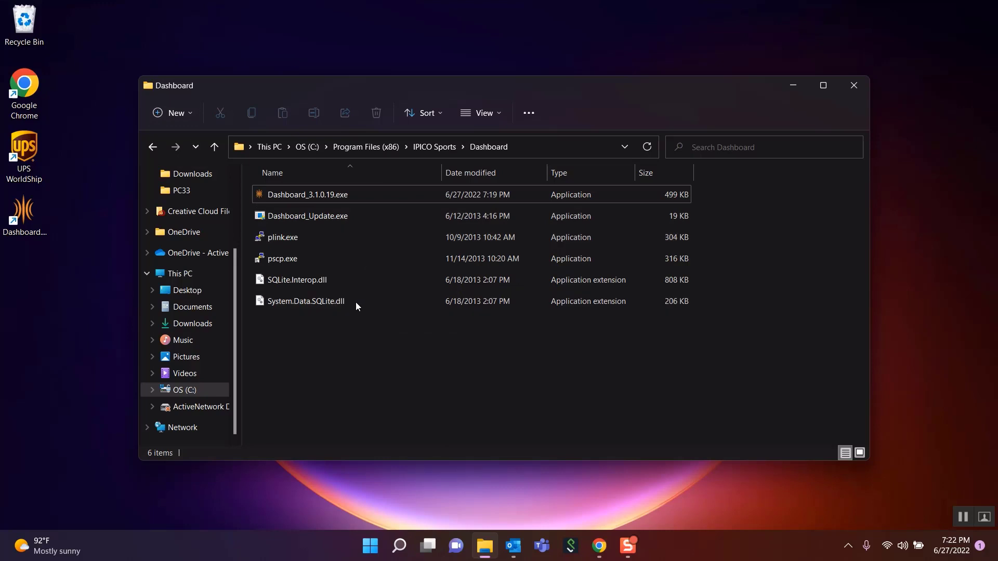
pyautogui.moveTo(313, 199)
# - Hide file name extensions in the folder's view options
pyautogui.click(500, 114)
pyautogui.moveTo(501, 332)
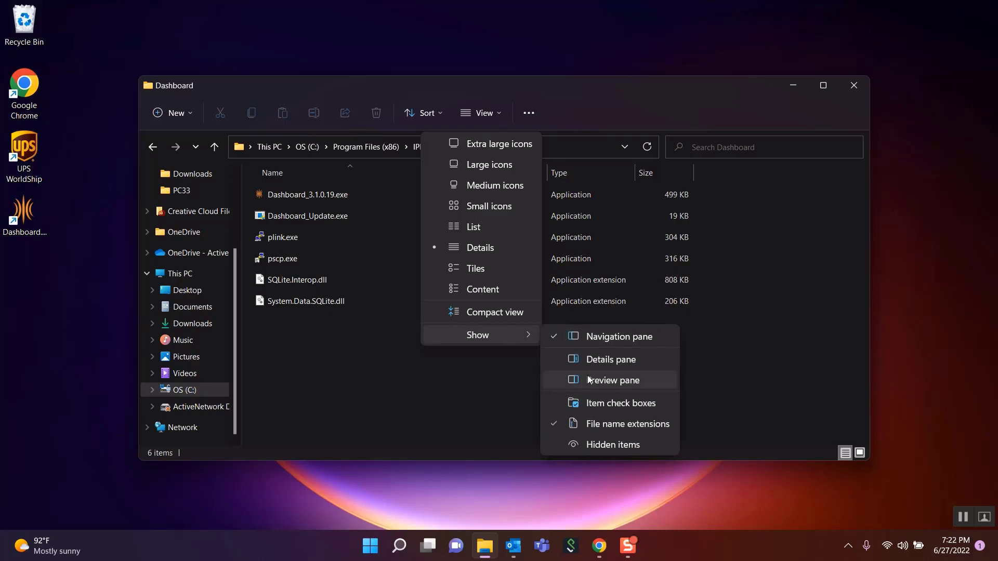
pyautogui.click(600, 427)
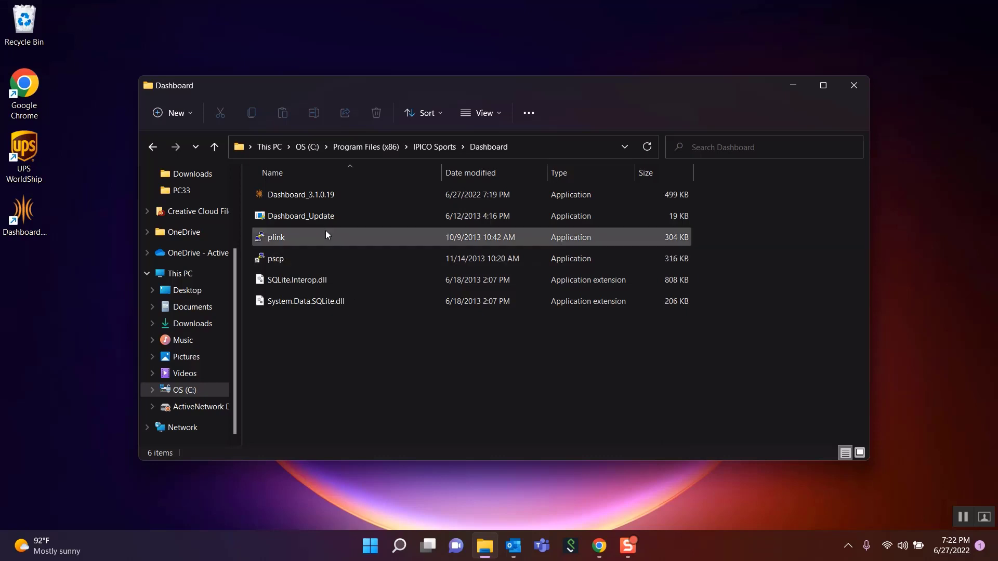
# - Rename Dashboard_3.1.0.19 to Dashboard, approving the administrator permission prompt
pyautogui.moveTo(323, 198)
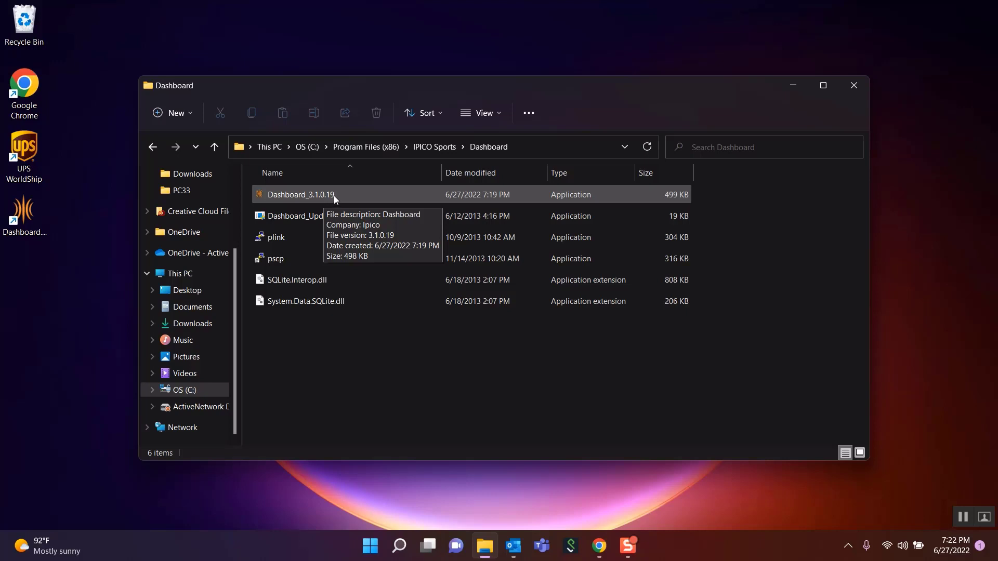
pyautogui.rightClick(332, 195)
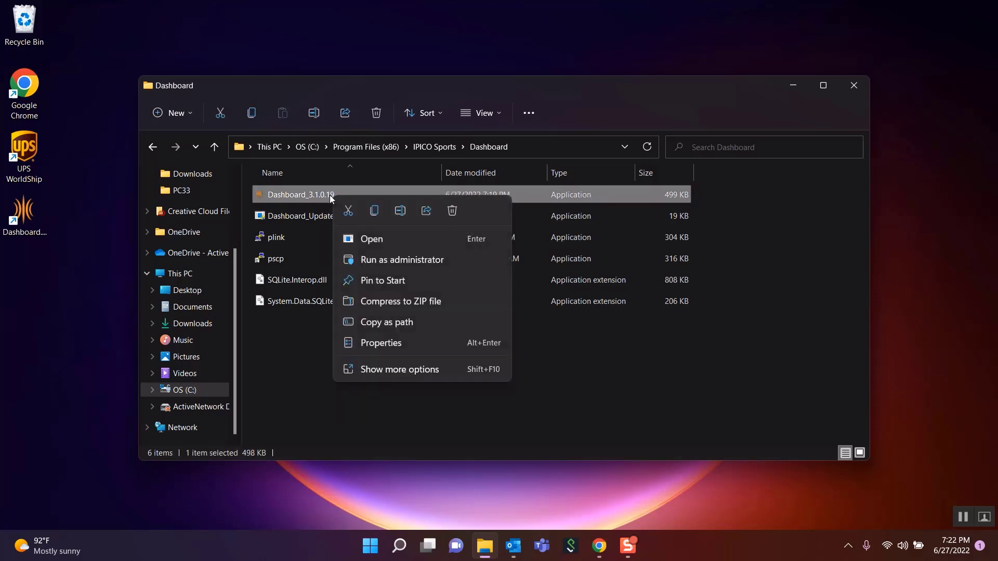
pyautogui.moveTo(324, 195)
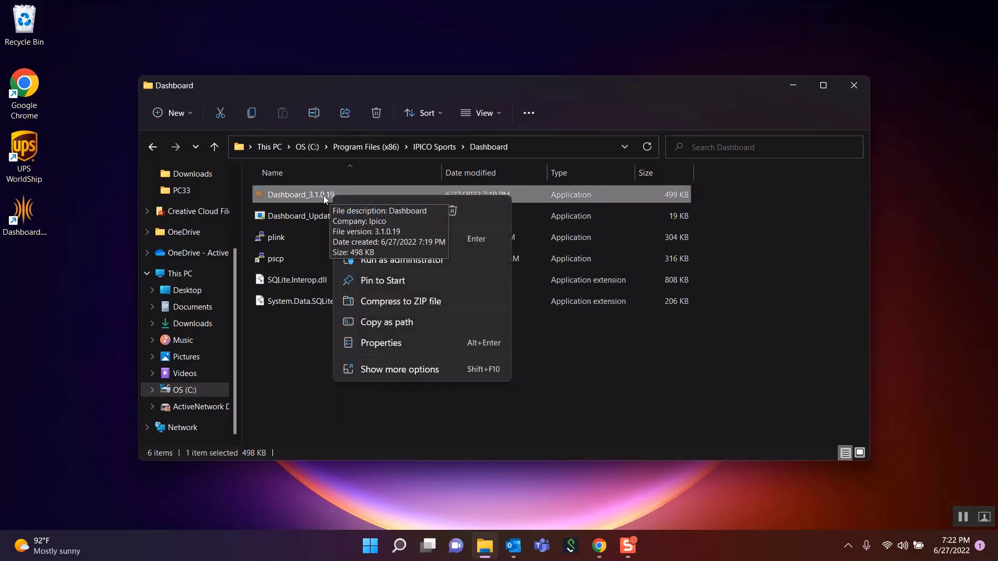
pyautogui.click(370, 367)
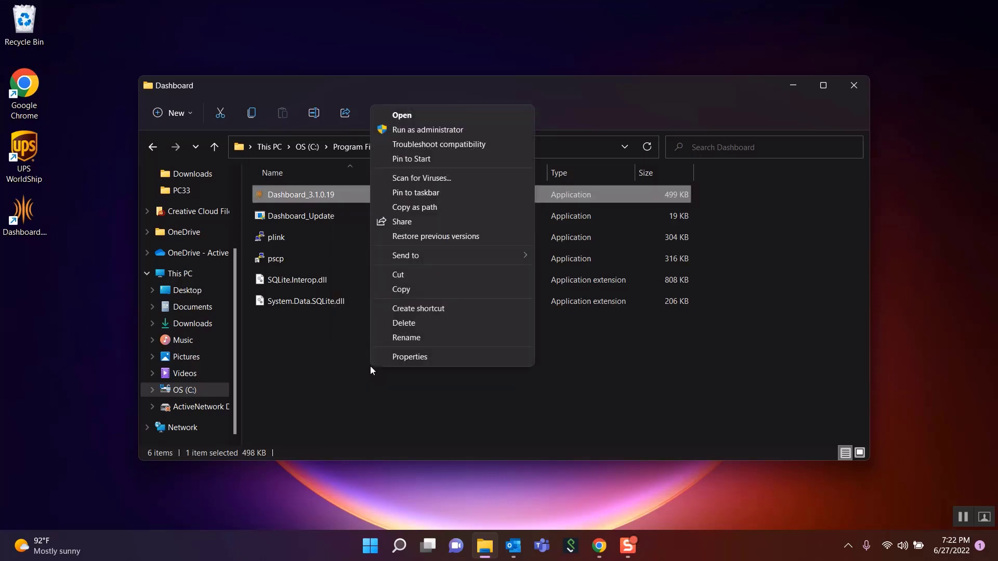
pyautogui.click(422, 339)
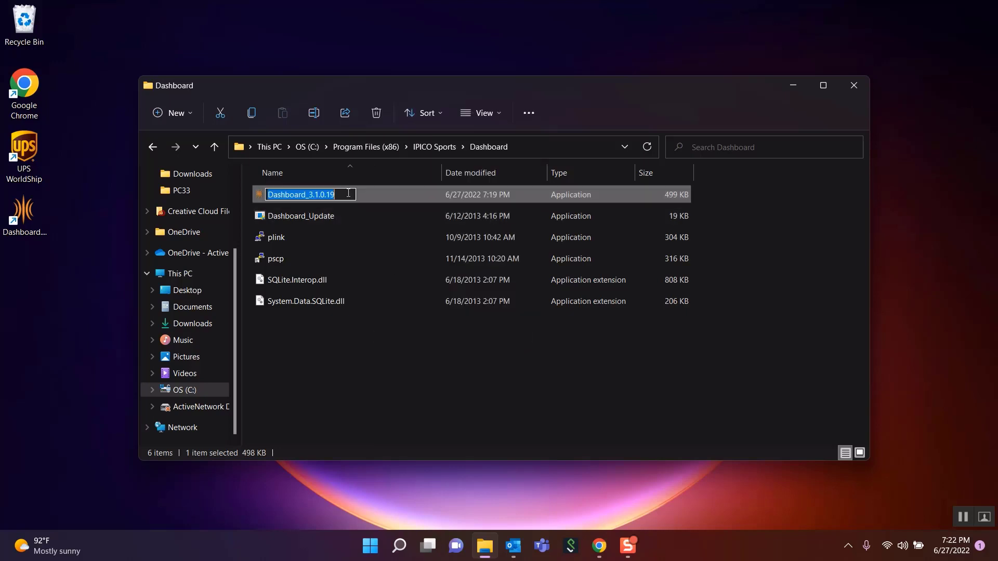
pyautogui.click(349, 193)
pyautogui.moveTo(349, 192); pyautogui.dragTo(306, 191)
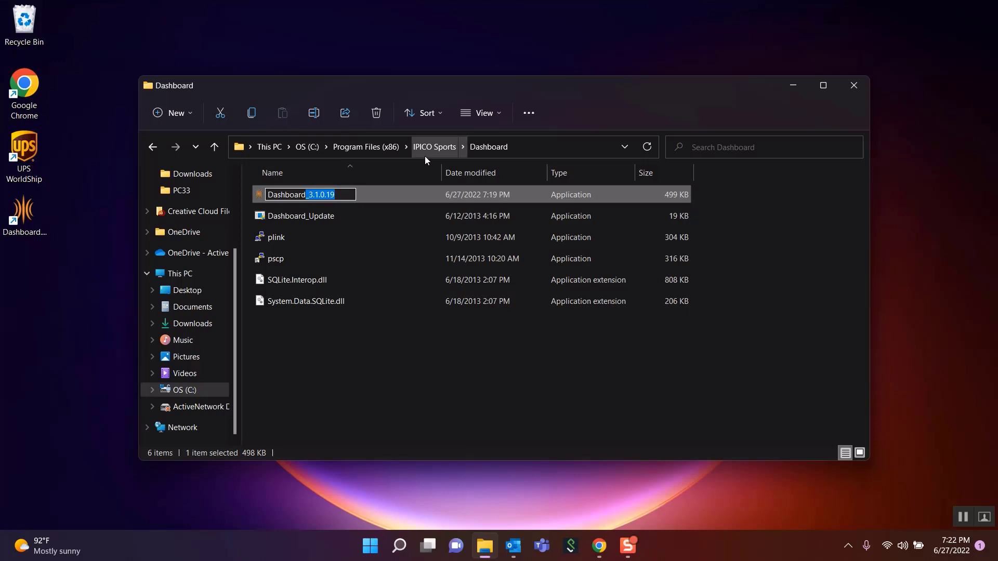
pyautogui.press('BackSpace')
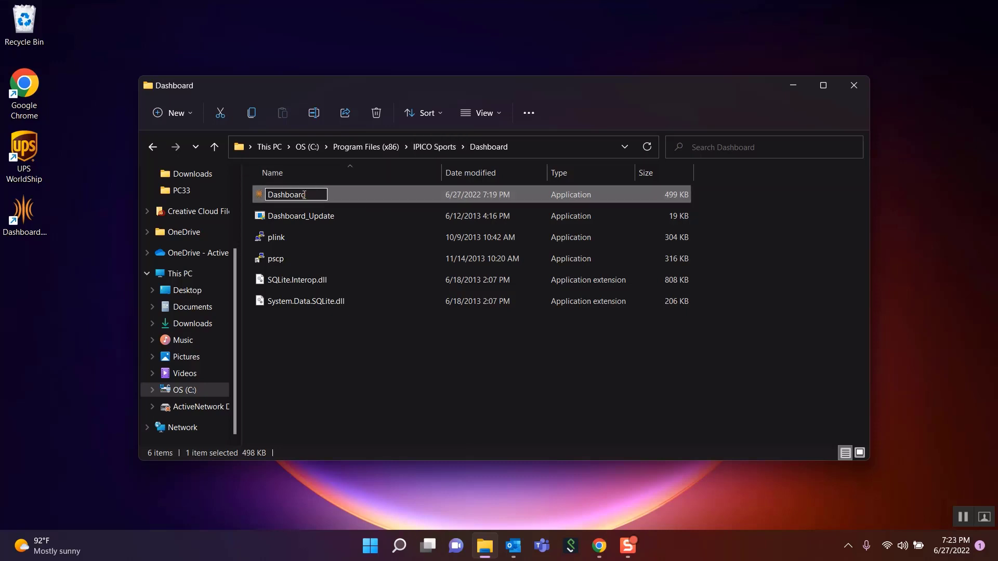
pyautogui.press('Return')
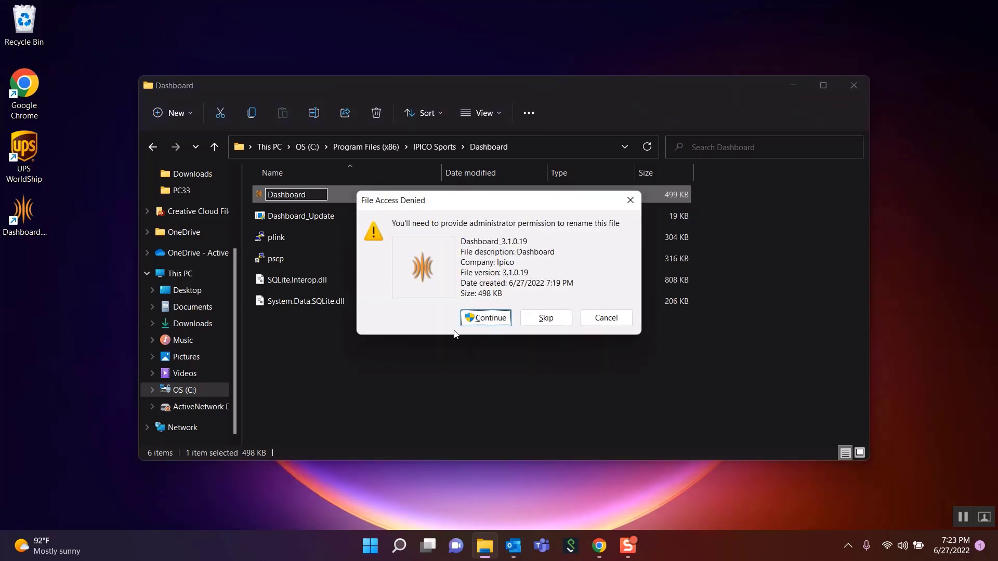
pyautogui.click(470, 316)
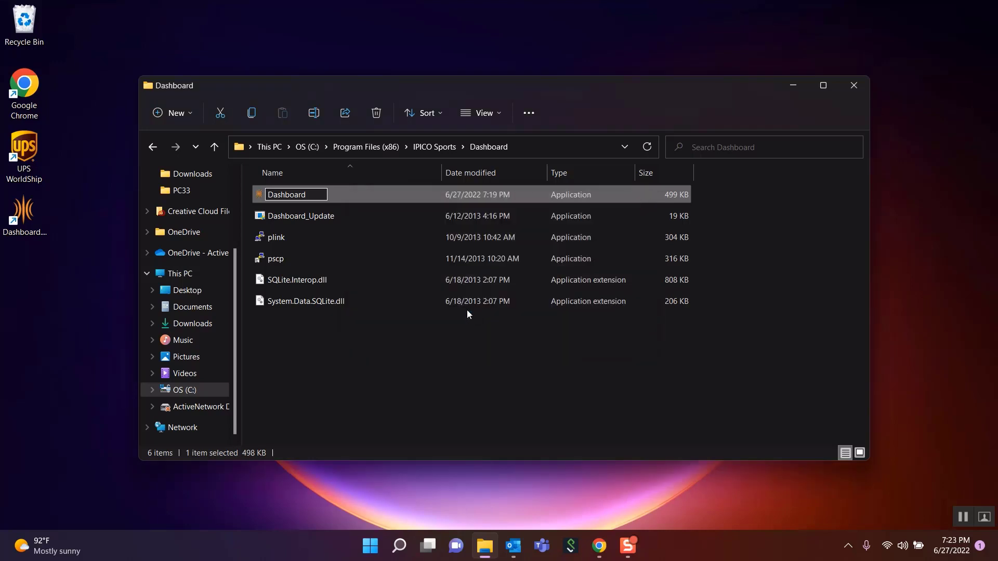
# - Show file name extensions again and close the Dashboard folder window
pyautogui.moveTo(297, 197)
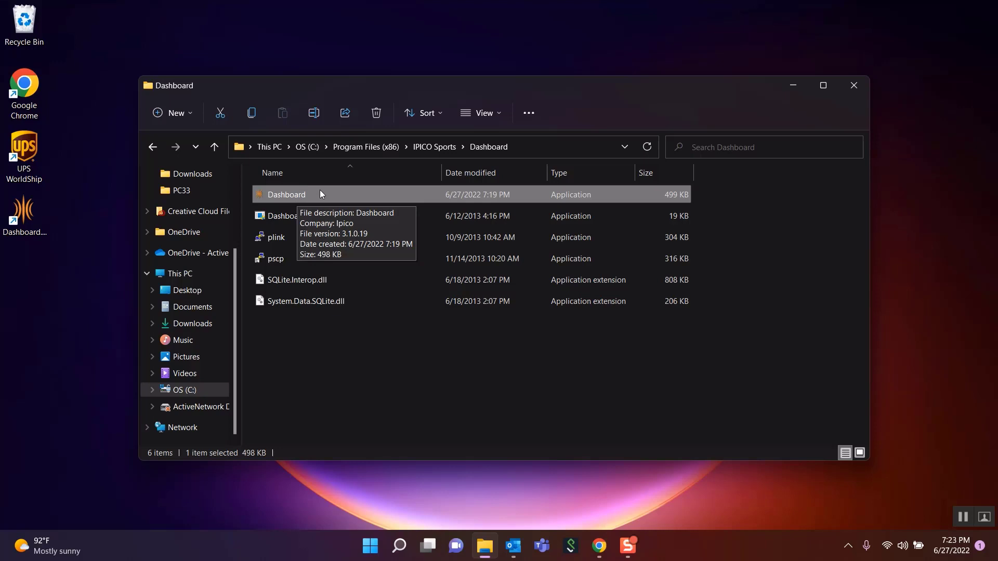
pyautogui.click(474, 111)
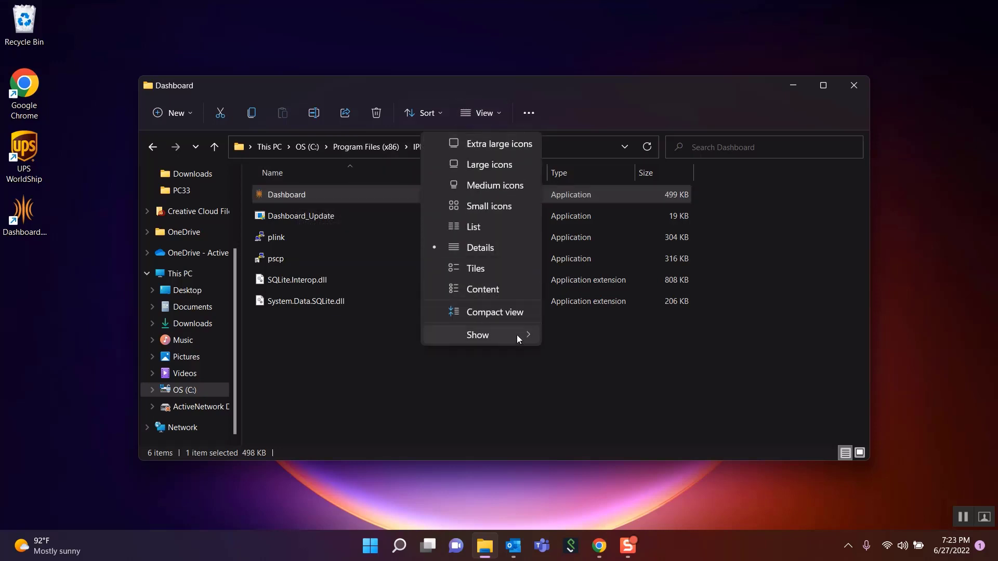
pyautogui.click(370, 287)
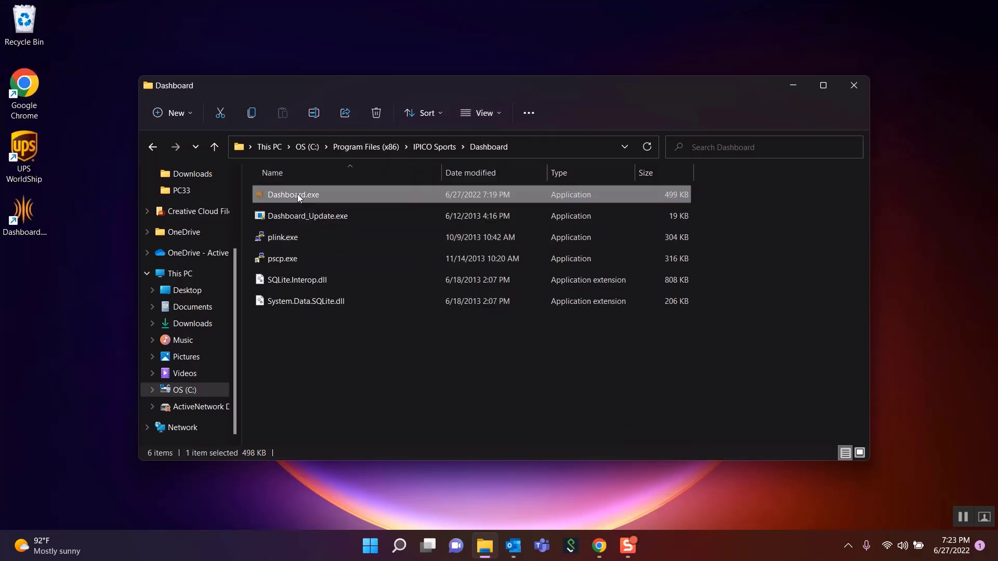
pyautogui.moveTo(297, 194)
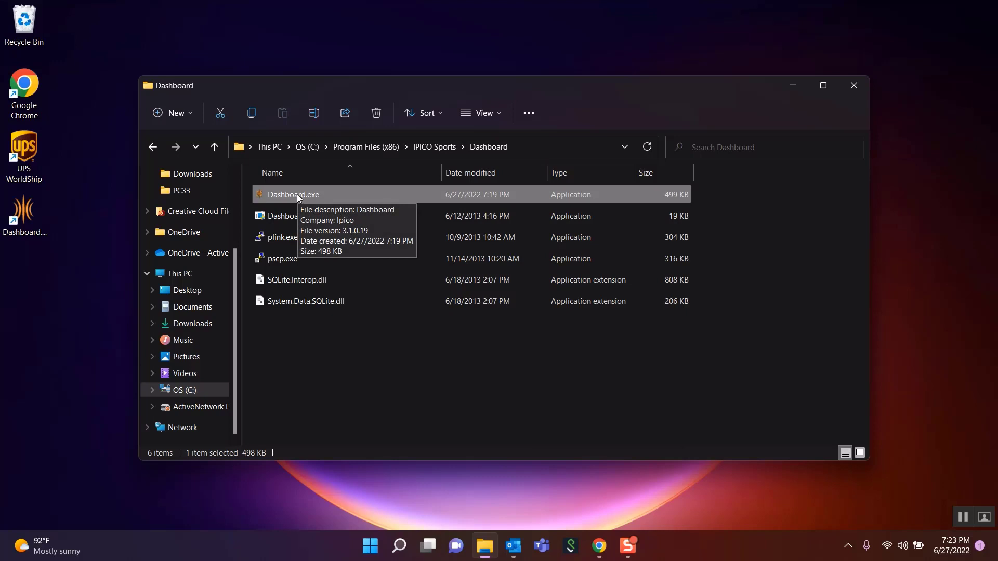
pyautogui.click(847, 86)
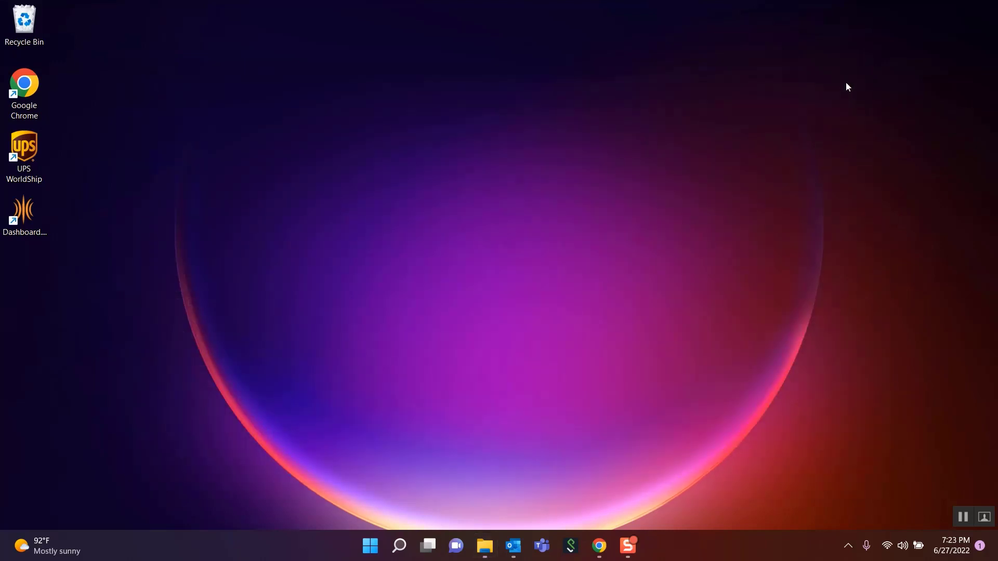
# - Launch Dashboard from the desktop shortcut, centre it, reset unique tags, and view then close Reader1's tag list
pyautogui.doubleClick(20, 223)
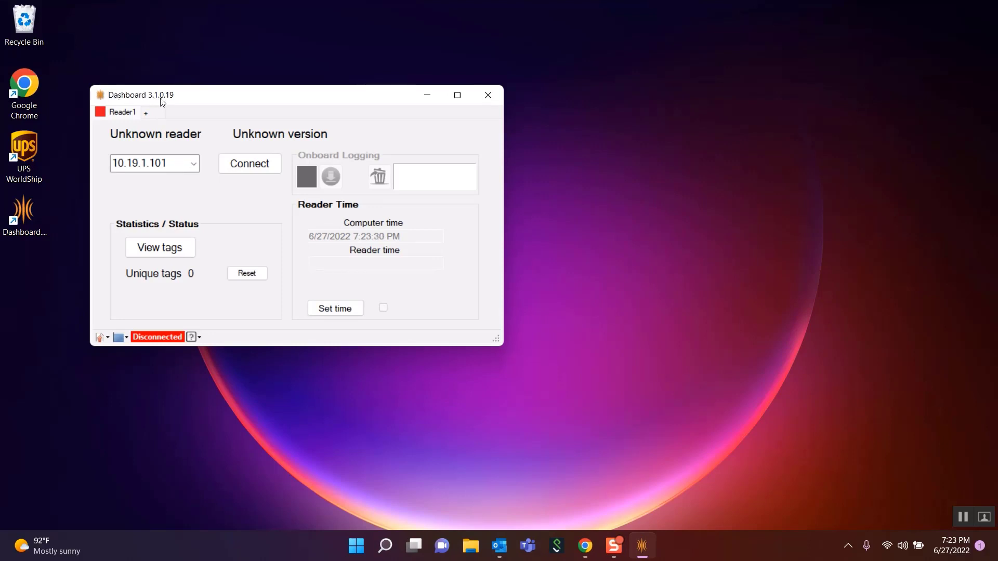
pyautogui.moveTo(198, 105); pyautogui.dragTo(456, 127)
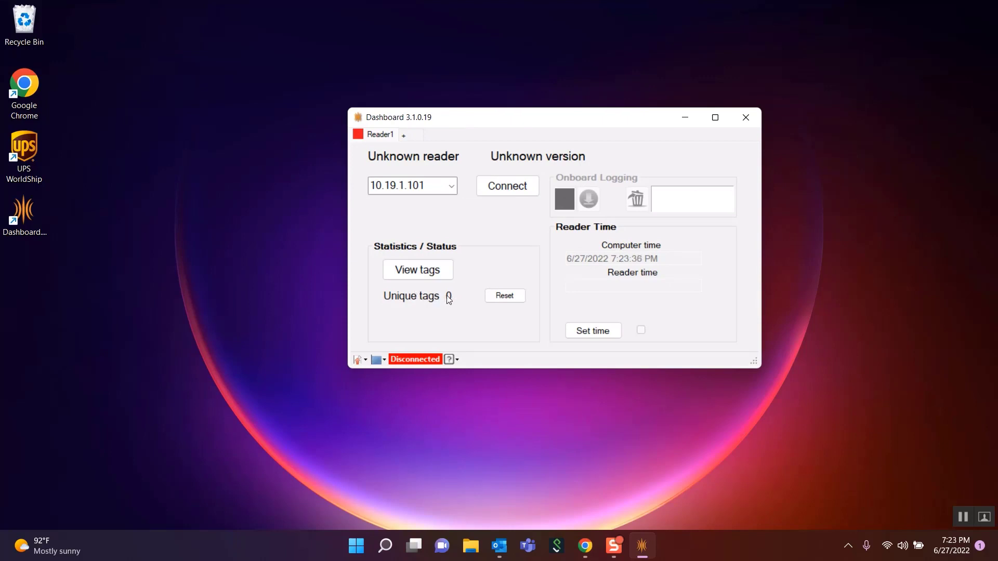
pyautogui.click(507, 295)
pyautogui.click(419, 281)
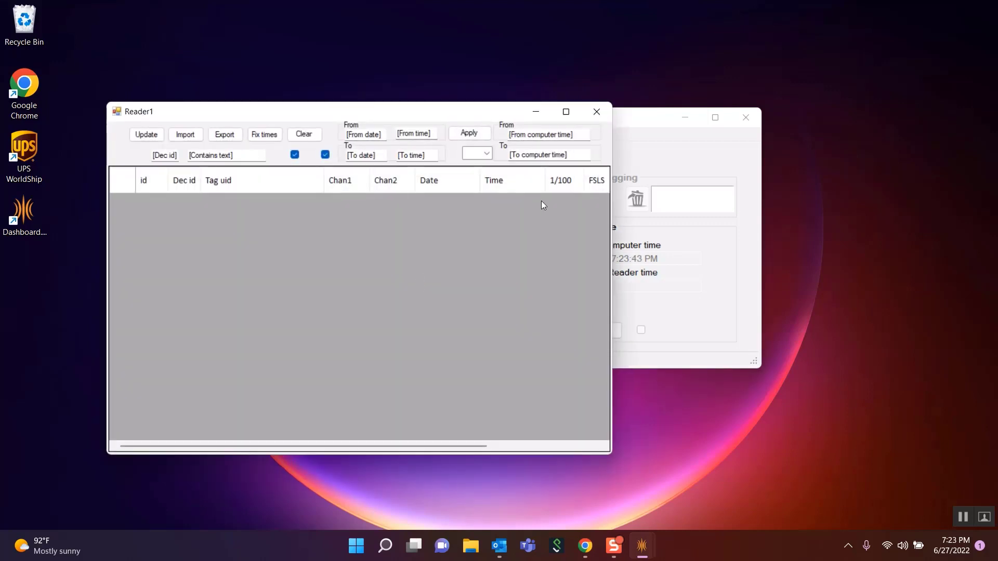
pyautogui.click(596, 111)
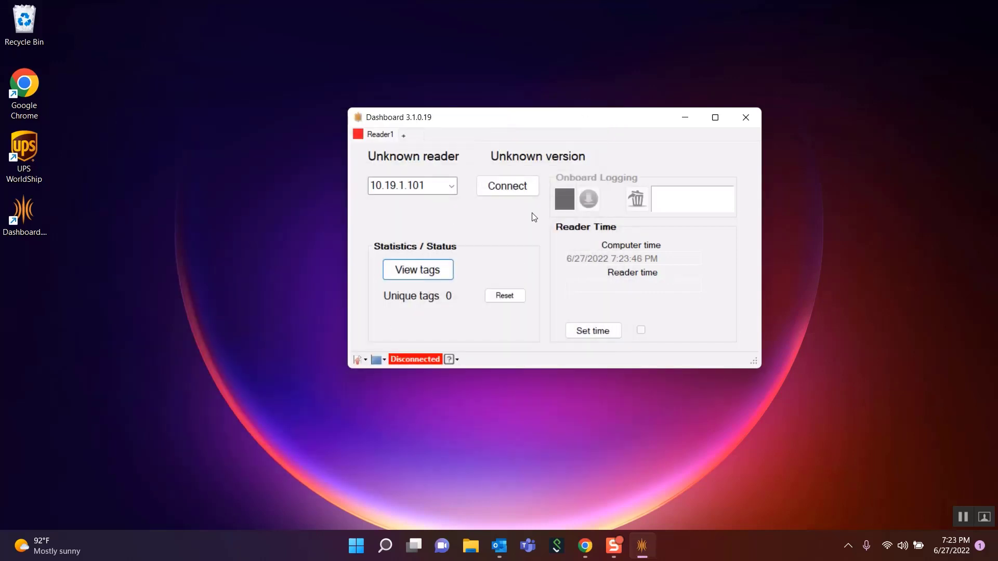